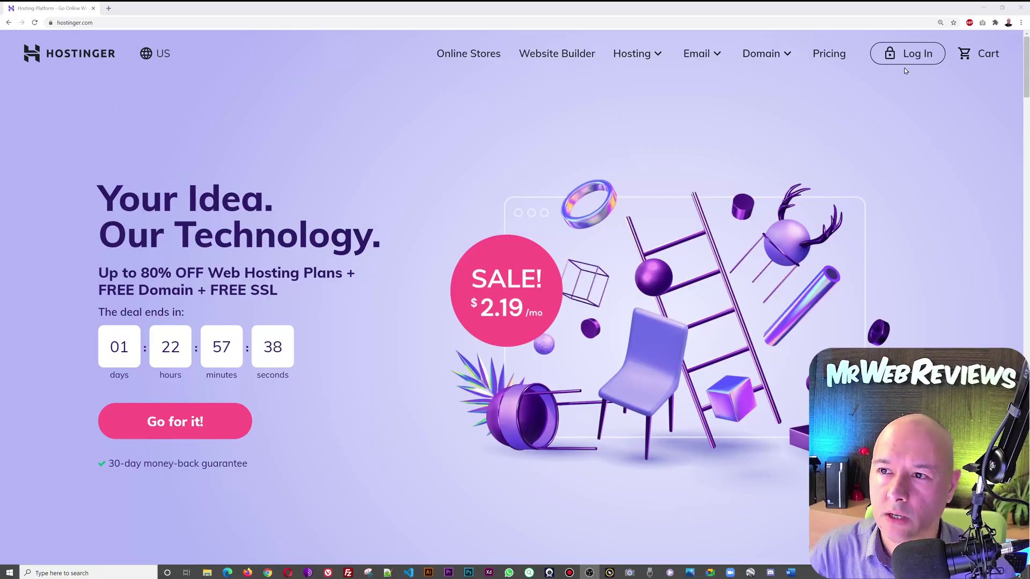
Log in to hPanel with the saved credentials and open the mrwebreviewstutorials.com hosting account
{"action": "left_click", "coordinate": [907, 59]}
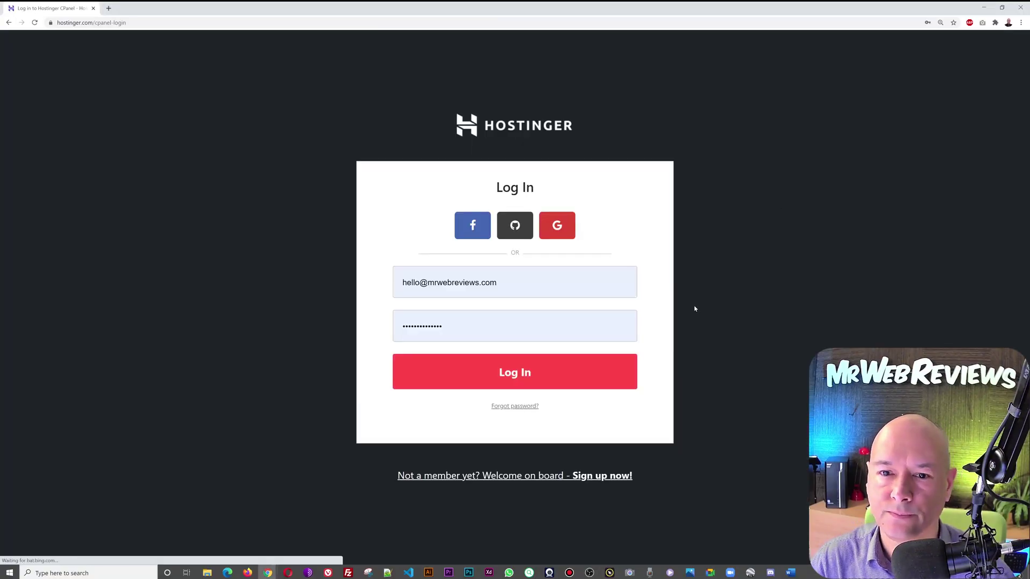
{"action": "left_click", "coordinate": [547, 372]}
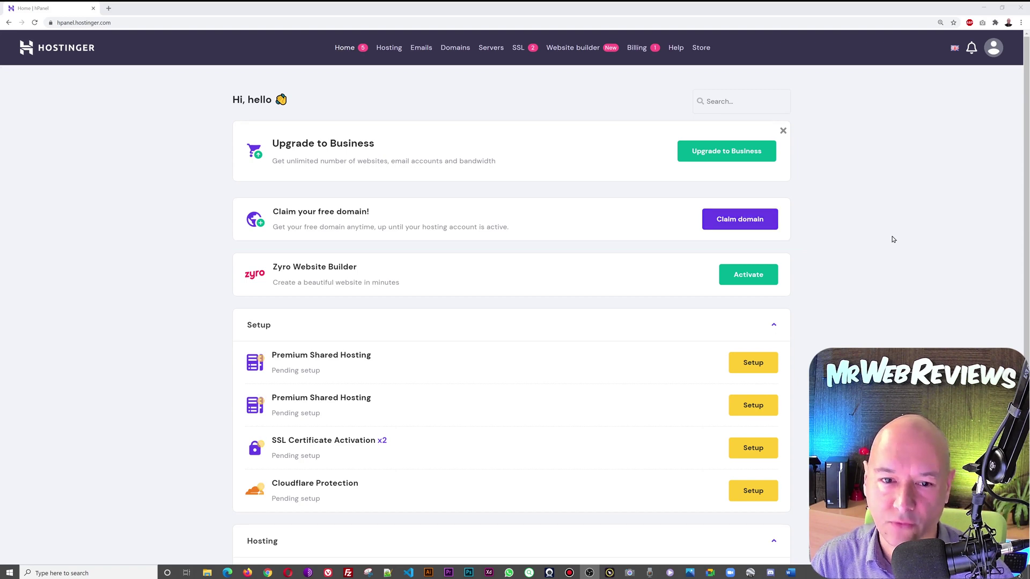
{"action": "scroll", "coordinate": [893, 239], "scroll_direction": "down", "scroll_amount": 2}
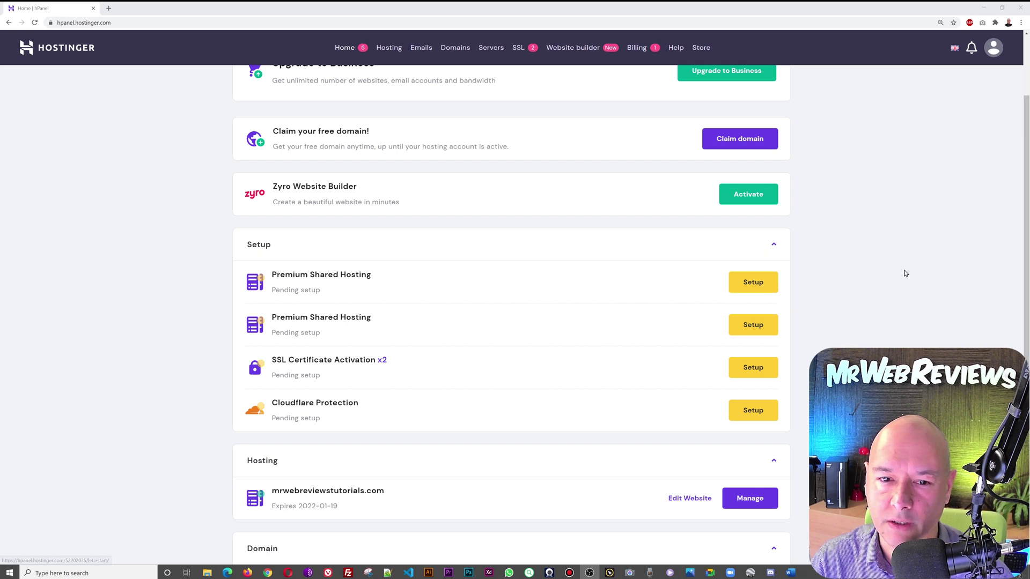
{"action": "scroll", "coordinate": [900, 267], "scroll_direction": "up", "scroll_amount": 2}
{"action": "scroll", "coordinate": [933, 261], "scroll_direction": "down", "scroll_amount": 3}
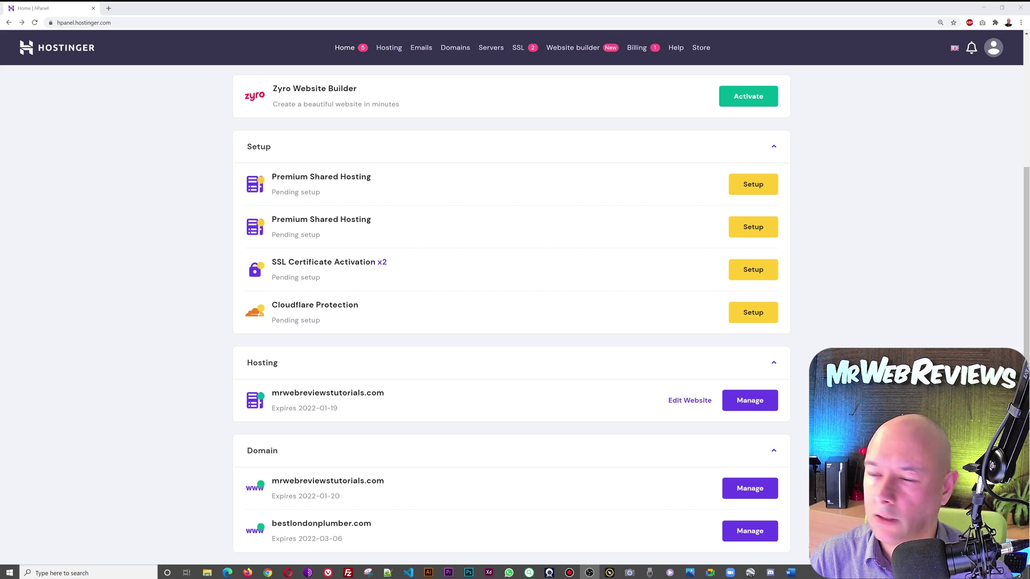
{"action": "left_click", "coordinate": [371, 394]}
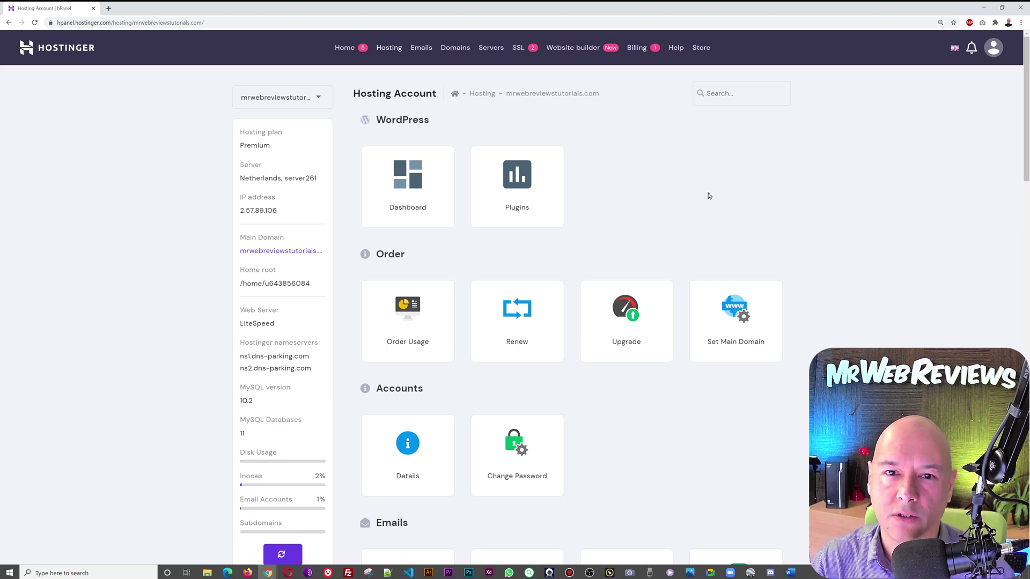
Look over the mrwebreviewstutorials.com Hosting Account tools and open the Auto Installer
{"action": "scroll", "coordinate": [854, 262], "scroll_direction": "down", "scroll_amount": 5}
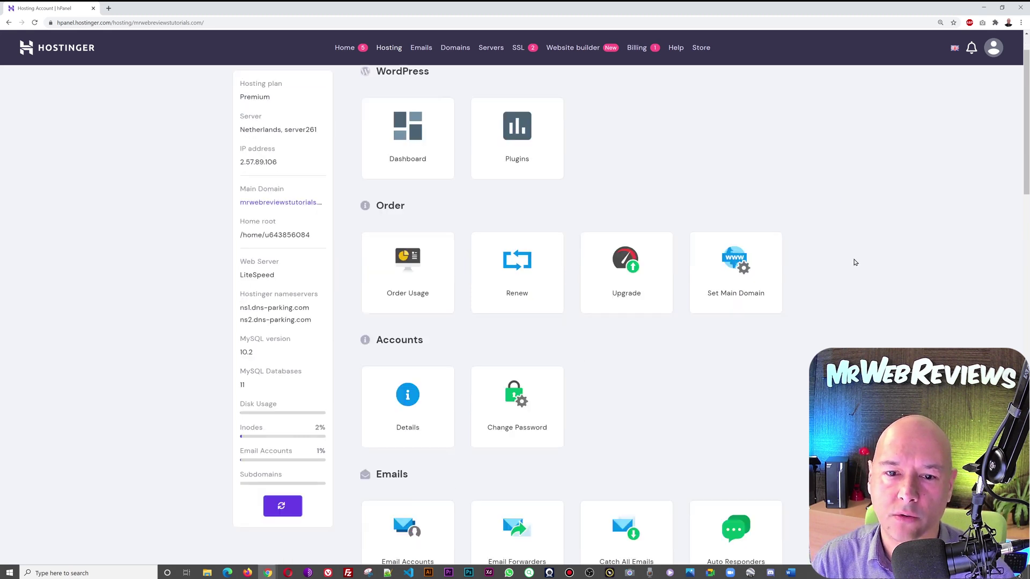
{"action": "scroll", "coordinate": [855, 263], "scroll_direction": "down", "scroll_amount": 12}
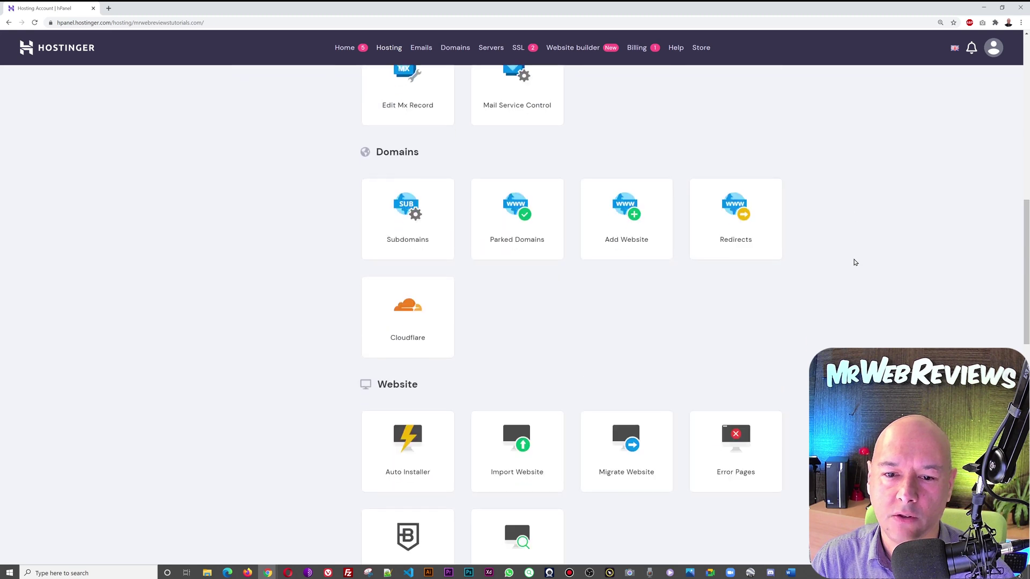
{"action": "scroll", "coordinate": [854, 262], "scroll_direction": "down", "scroll_amount": 9}
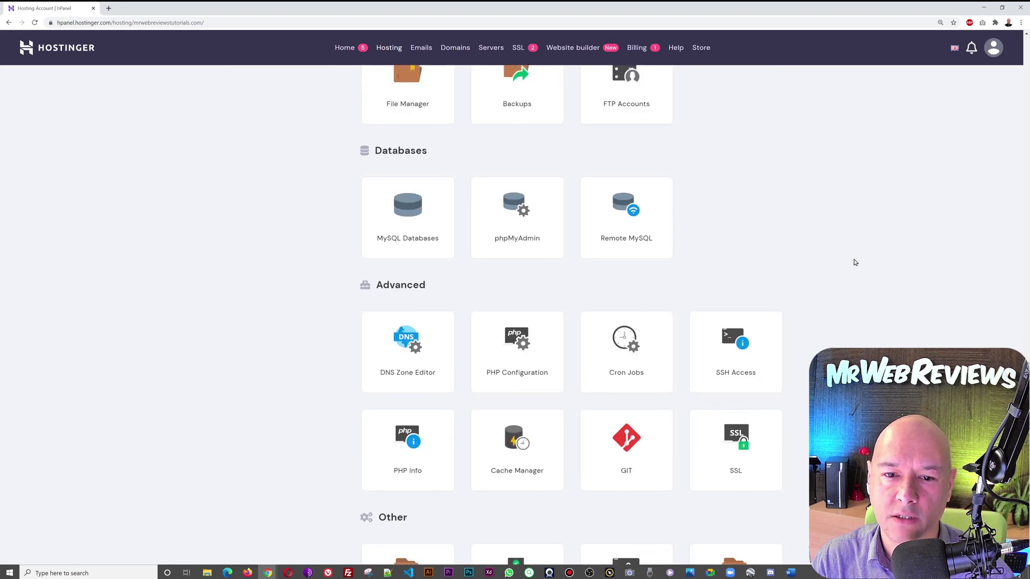
{"action": "scroll", "coordinate": [855, 262], "scroll_direction": "down", "scroll_amount": 1}
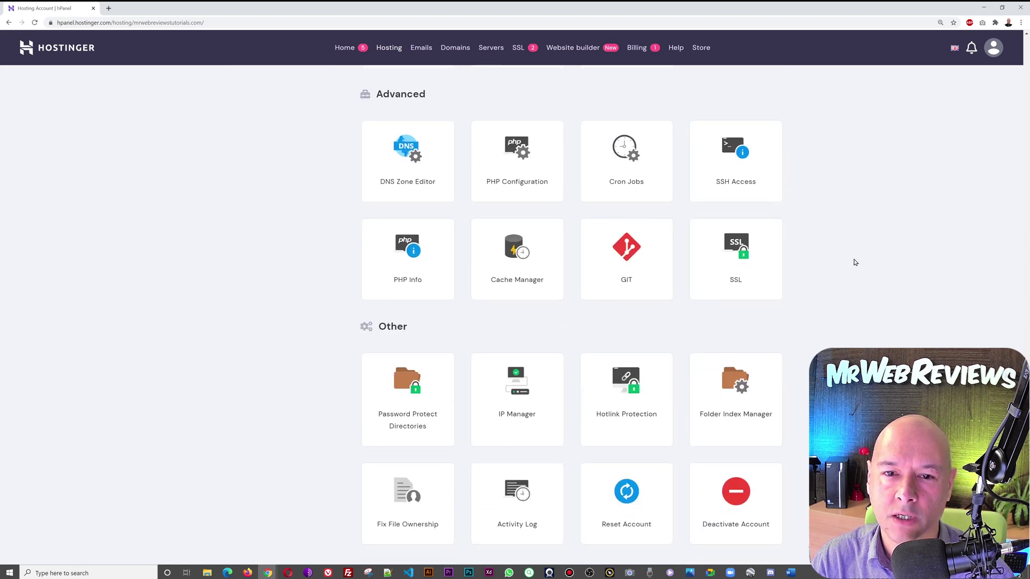
{"action": "scroll", "coordinate": [855, 262], "scroll_direction": "up", "scroll_amount": 18}
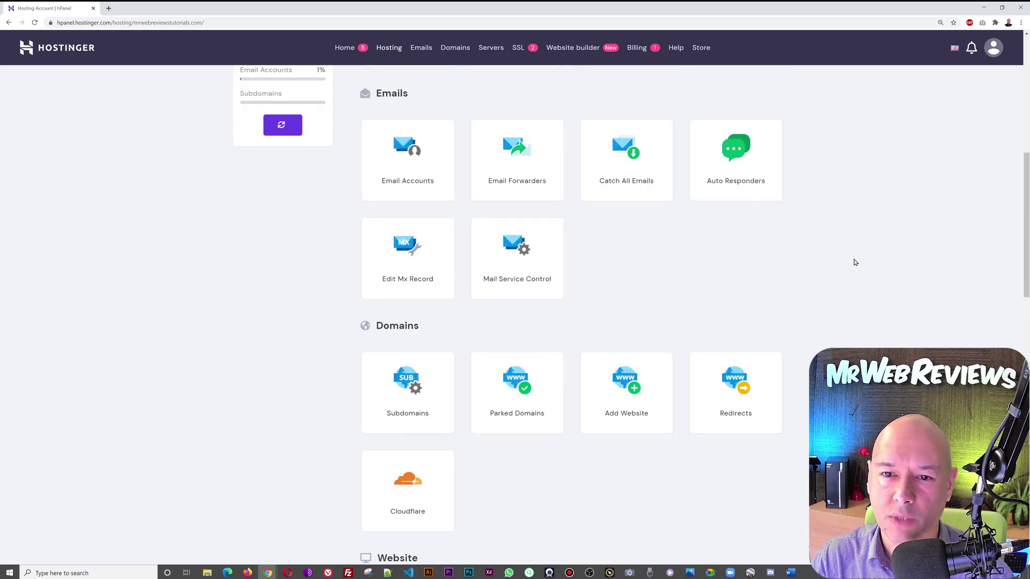
{"action": "scroll", "coordinate": [855, 262], "scroll_direction": "up", "scroll_amount": 8}
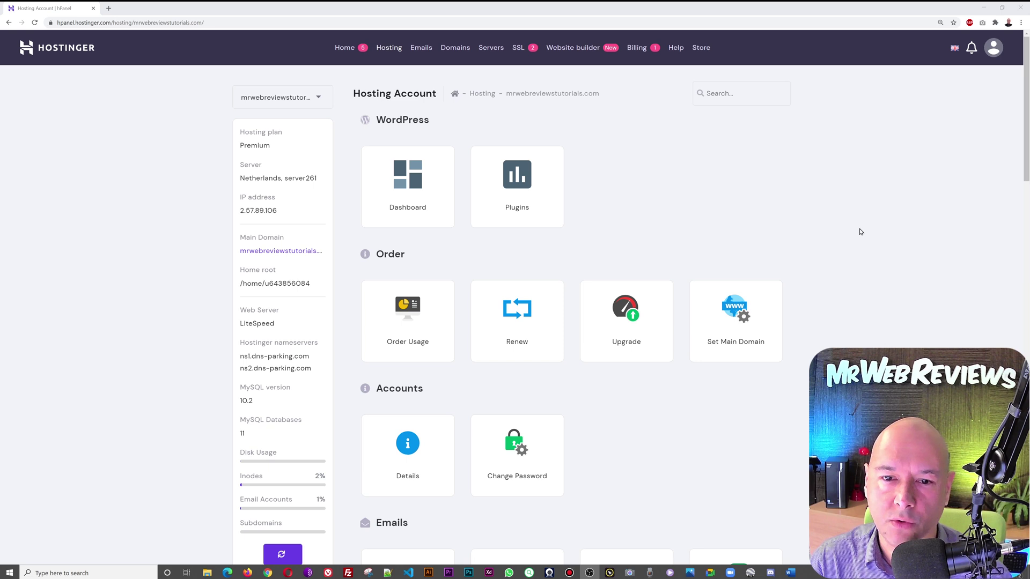
{"action": "scroll", "coordinate": [860, 232], "scroll_direction": "down", "scroll_amount": 10}
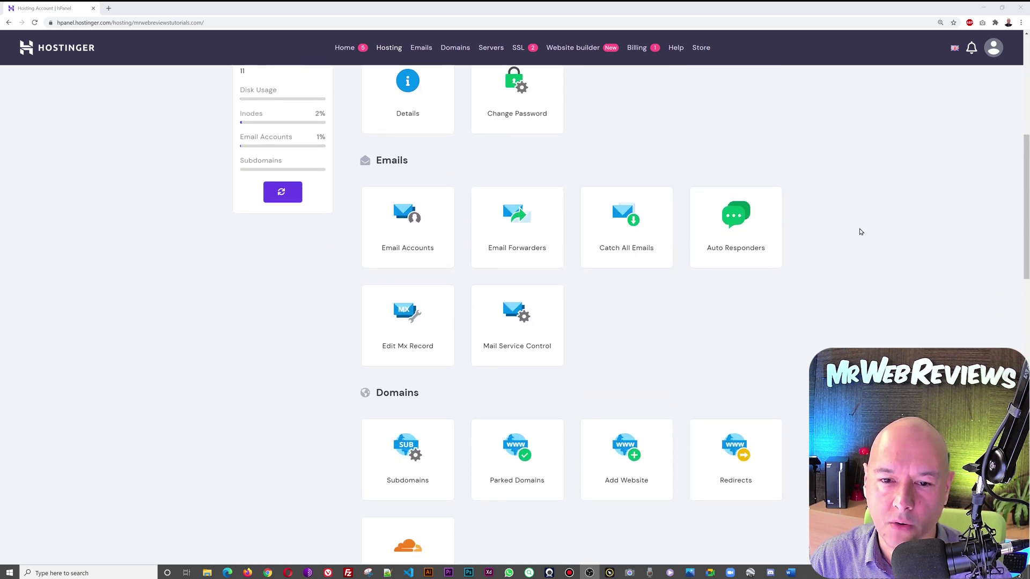
{"action": "scroll", "coordinate": [860, 231], "scroll_direction": "down", "scroll_amount": 5}
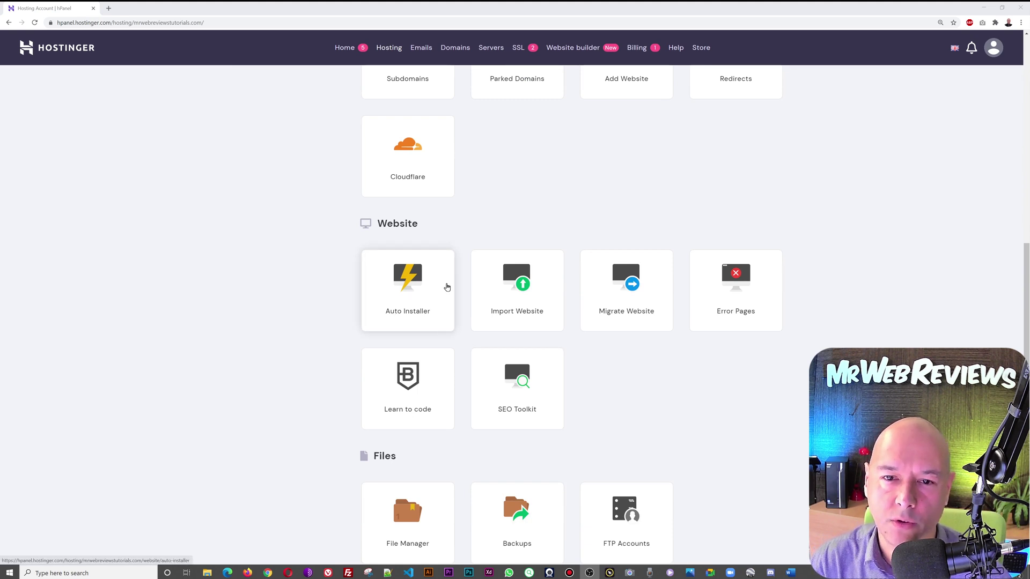
{"action": "left_click", "coordinate": [417, 283]}
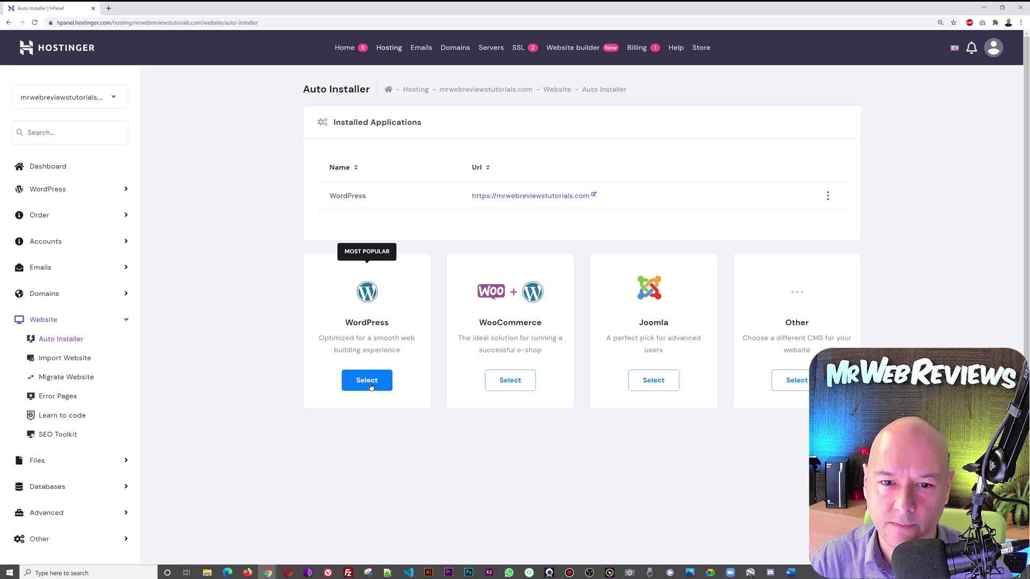
Select WordPress in the Auto Installer to begin a new install
{"action": "left_click", "coordinate": [370, 385]}
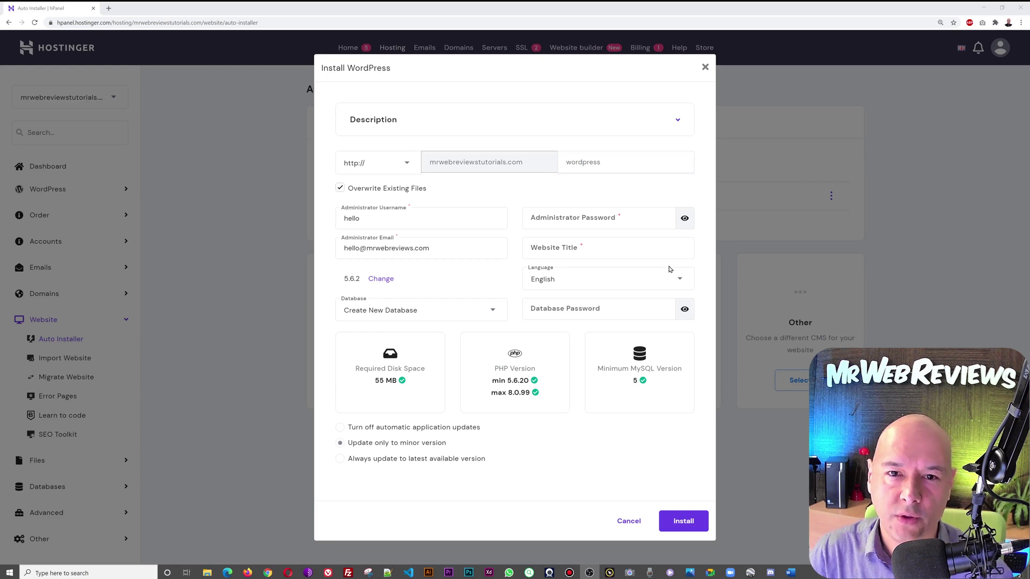
Switch the site address to https and leave the install directory empty for the domain root
{"action": "left_click", "coordinate": [406, 165]}
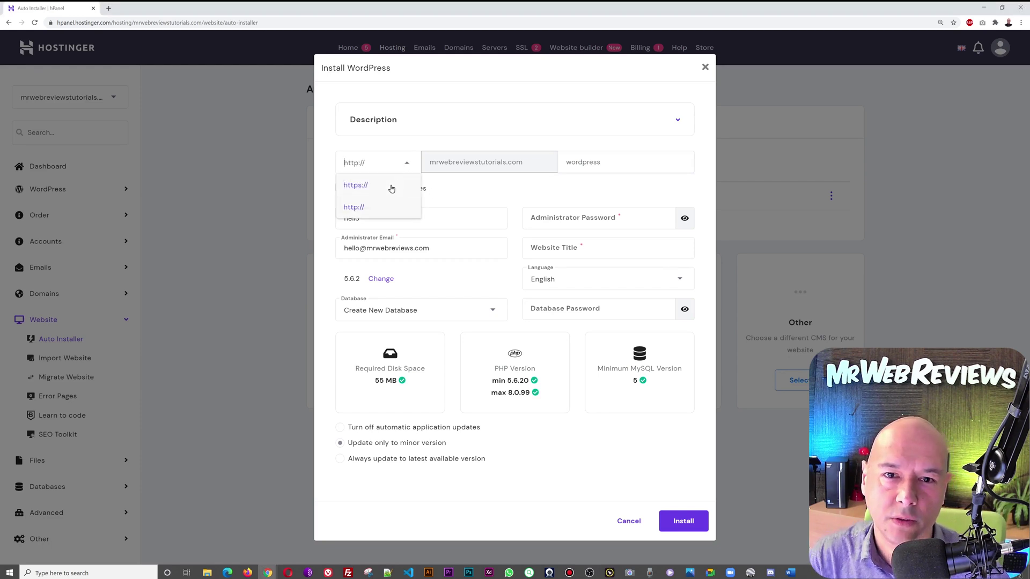
{"action": "left_click", "coordinate": [356, 187]}
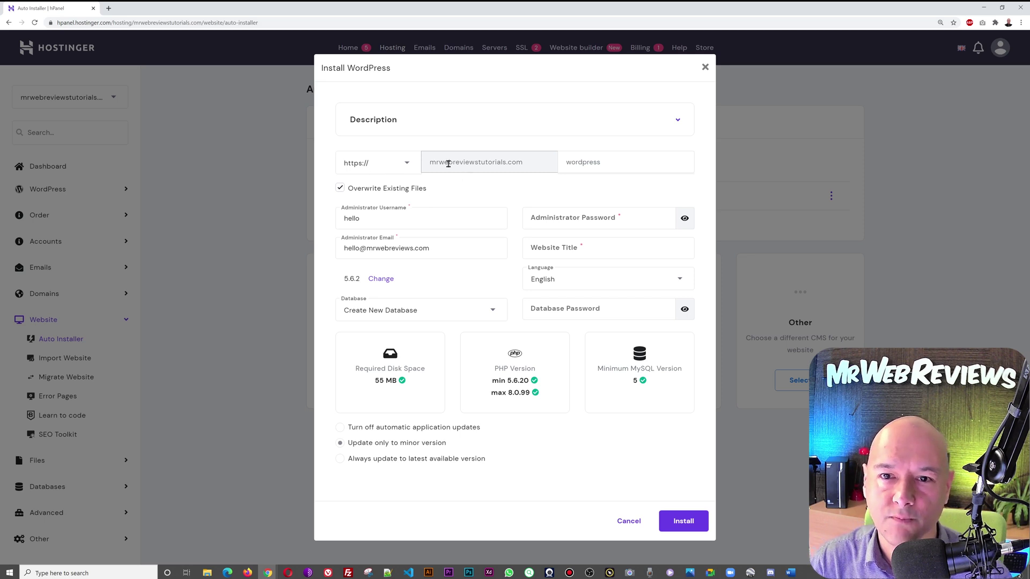
{"action": "left_click", "coordinate": [579, 163]}
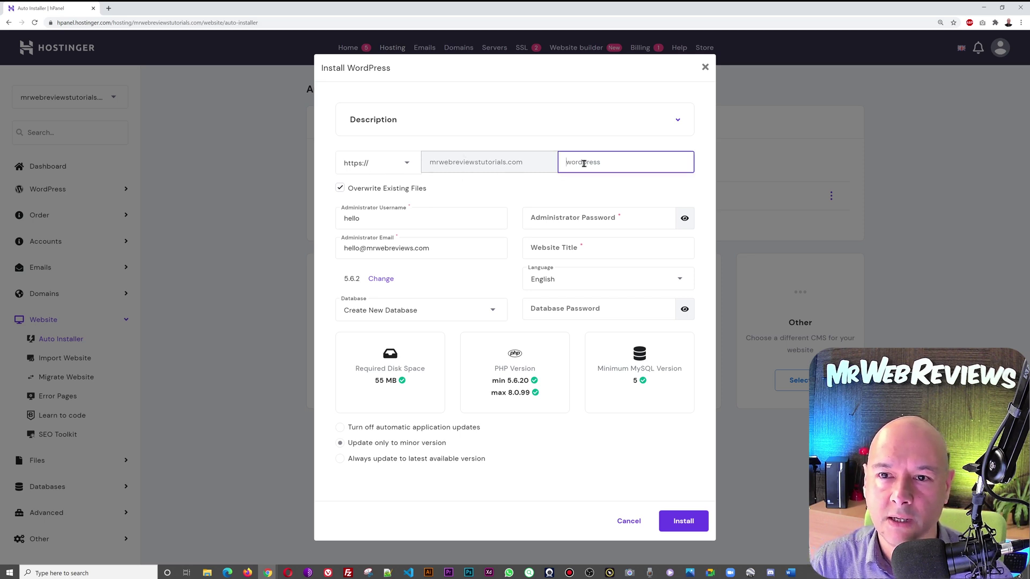
{"action": "left_click", "coordinate": [613, 192]}
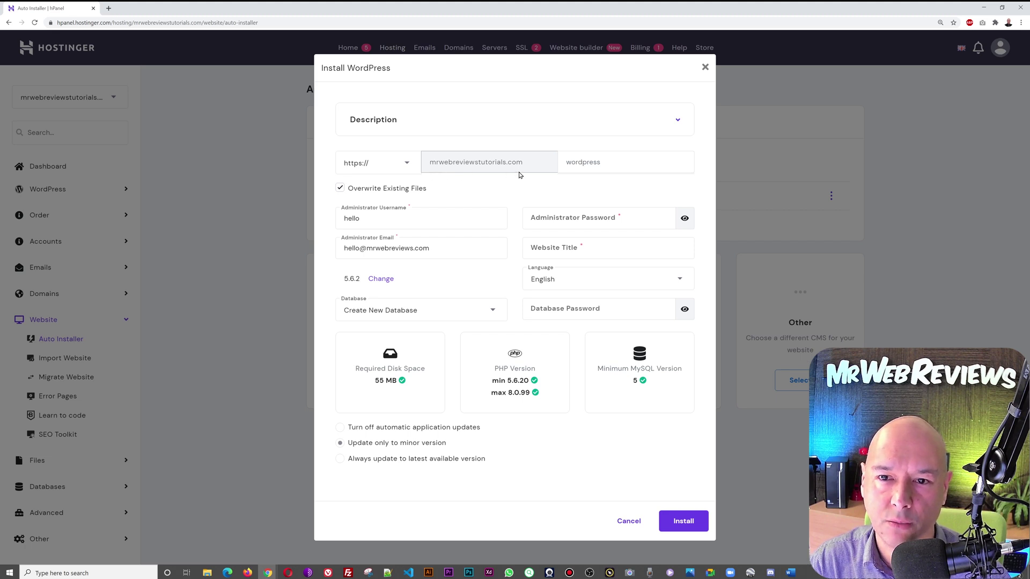
{"action": "left_click", "coordinate": [610, 163]}
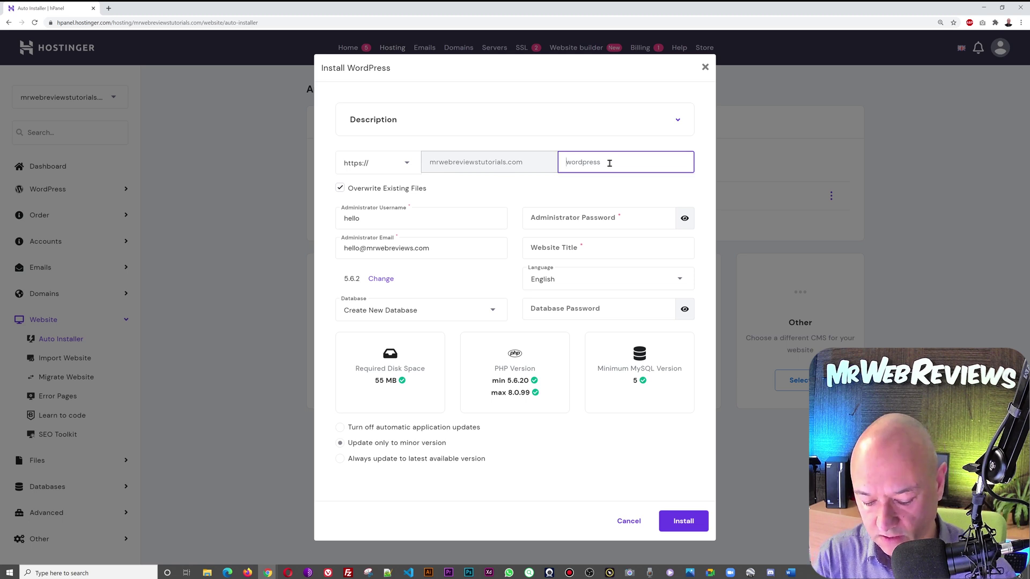
{"action": "type", "text": "xyz"}
{"action": "left_click", "coordinate": [604, 185]}
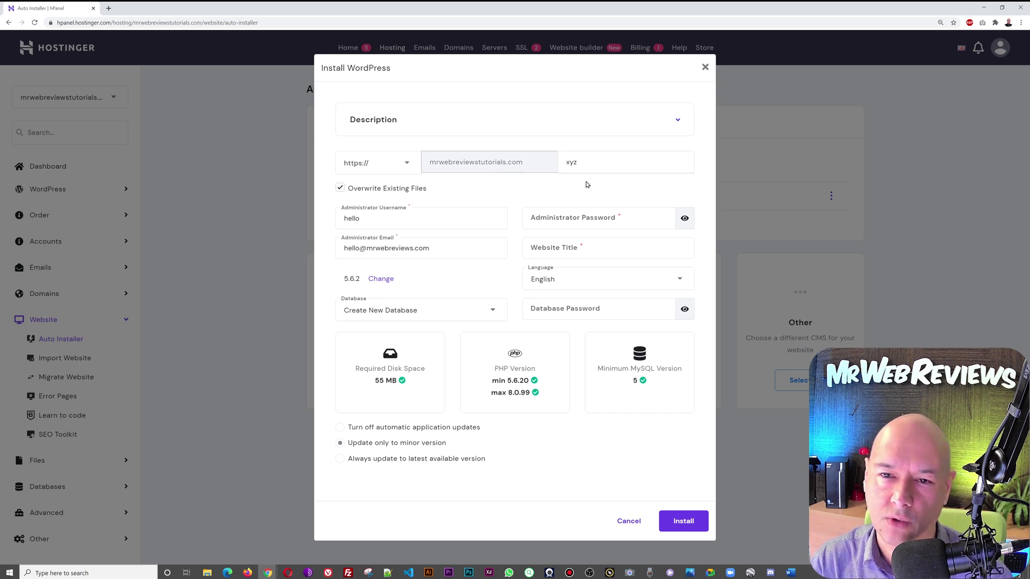
{"action": "double_click", "coordinate": [597, 166]}
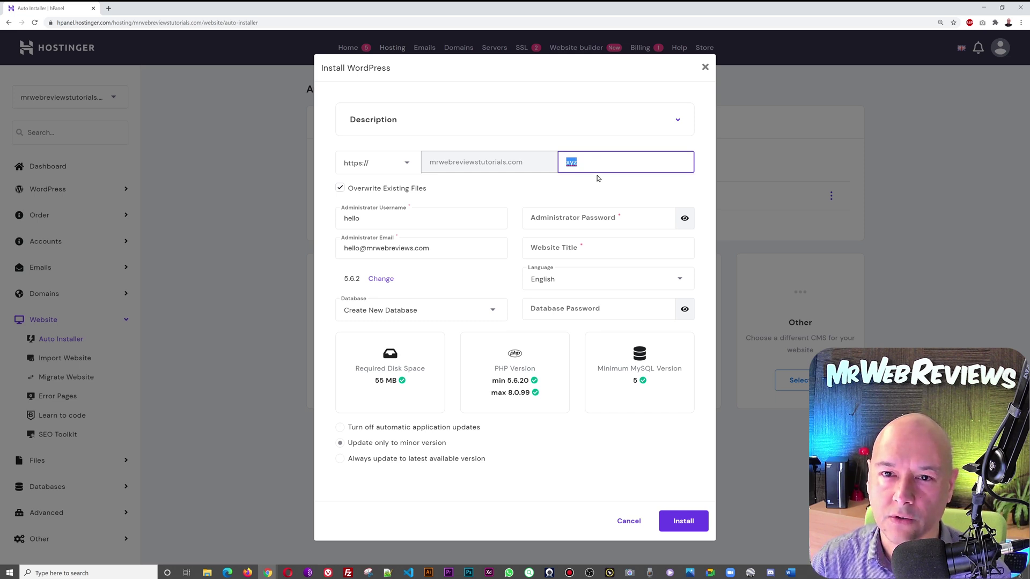
{"action": "key", "text": "BackSpace"}
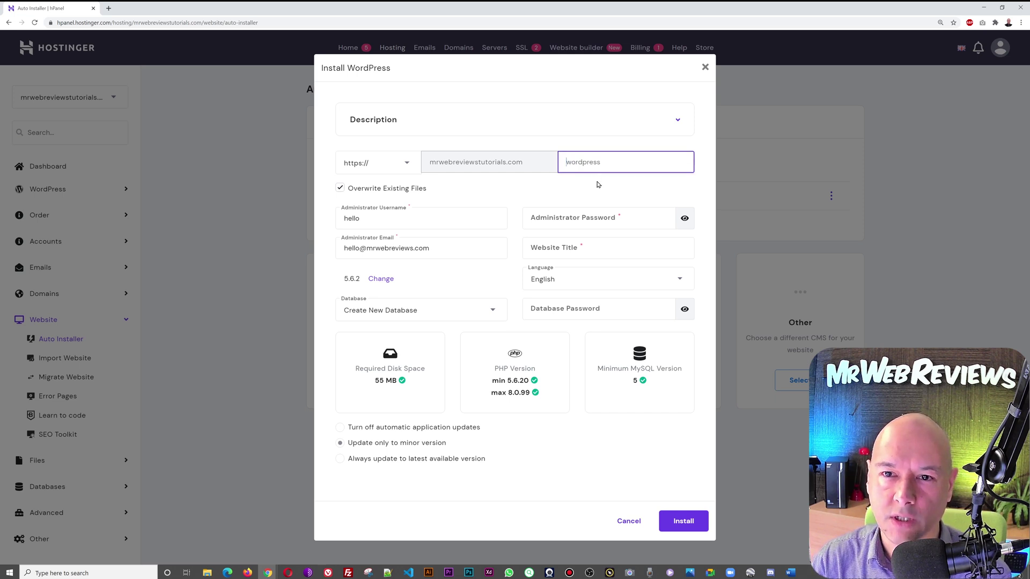
{"action": "left_click", "coordinate": [597, 184]}
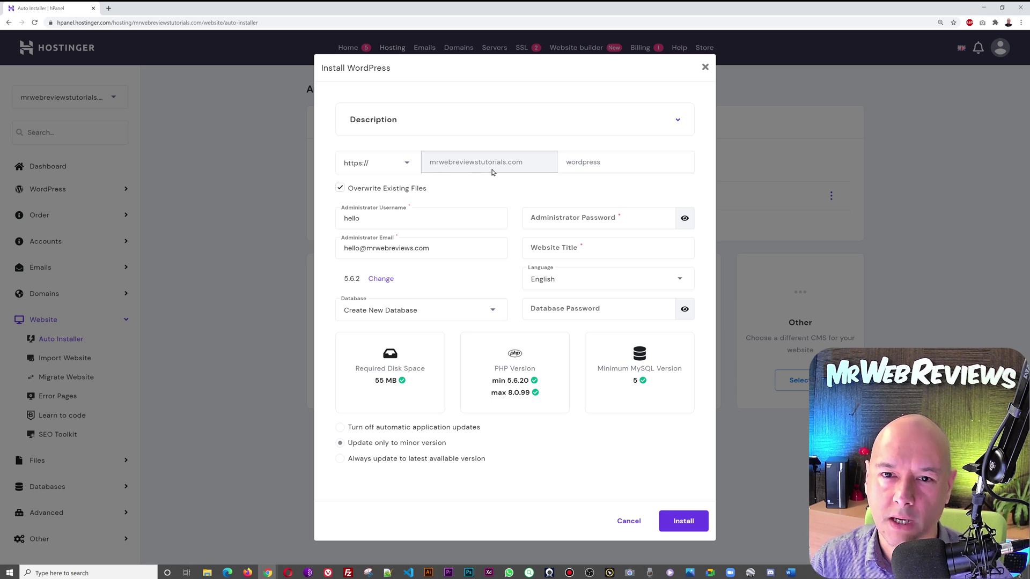
Replace the prefilled administrator username with a new one and enter an admin password
{"action": "double_click", "coordinate": [460, 223]}
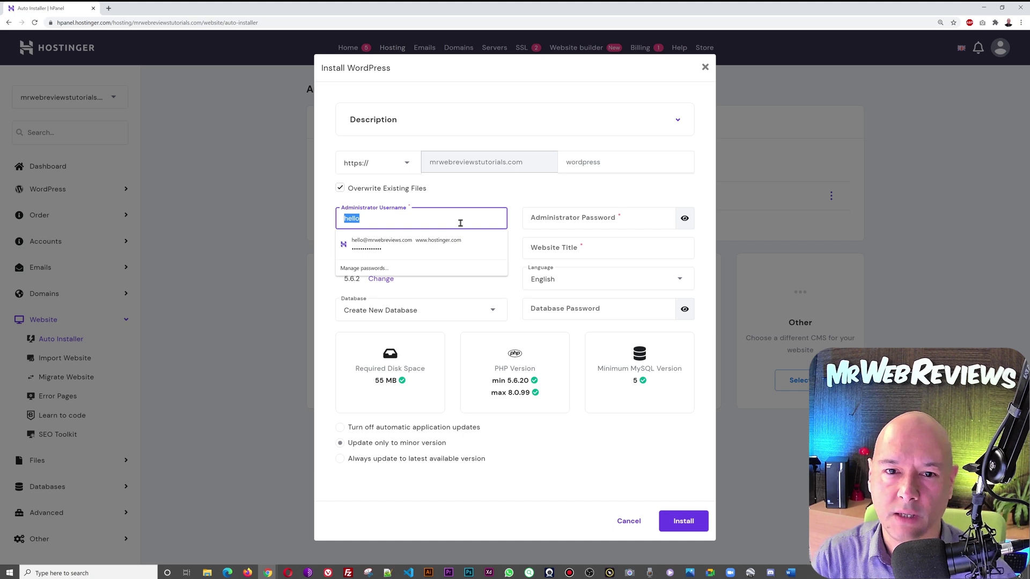
{"action": "key", "text": "BackSpace"}
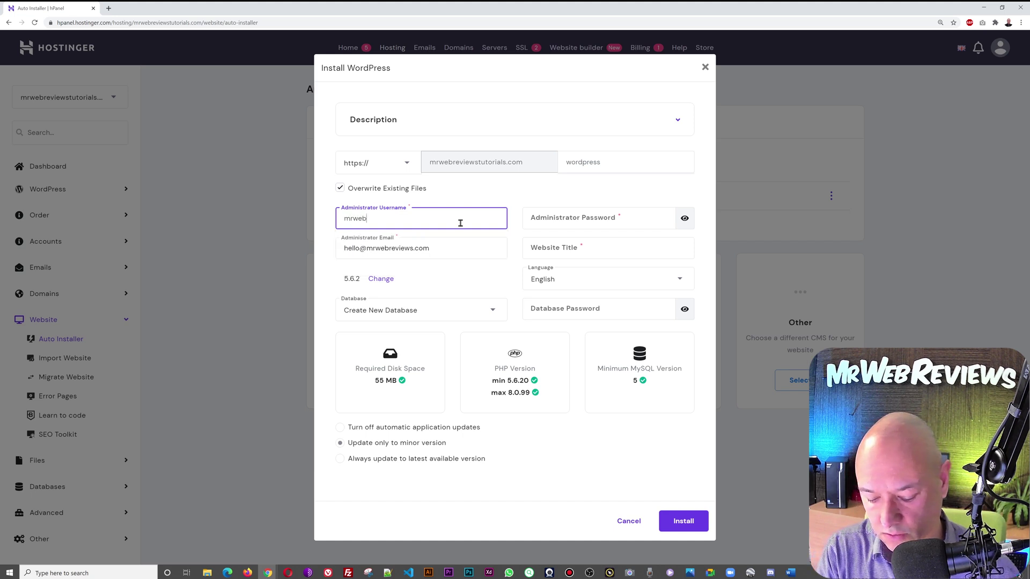
{"action": "type", "text": "ews"}
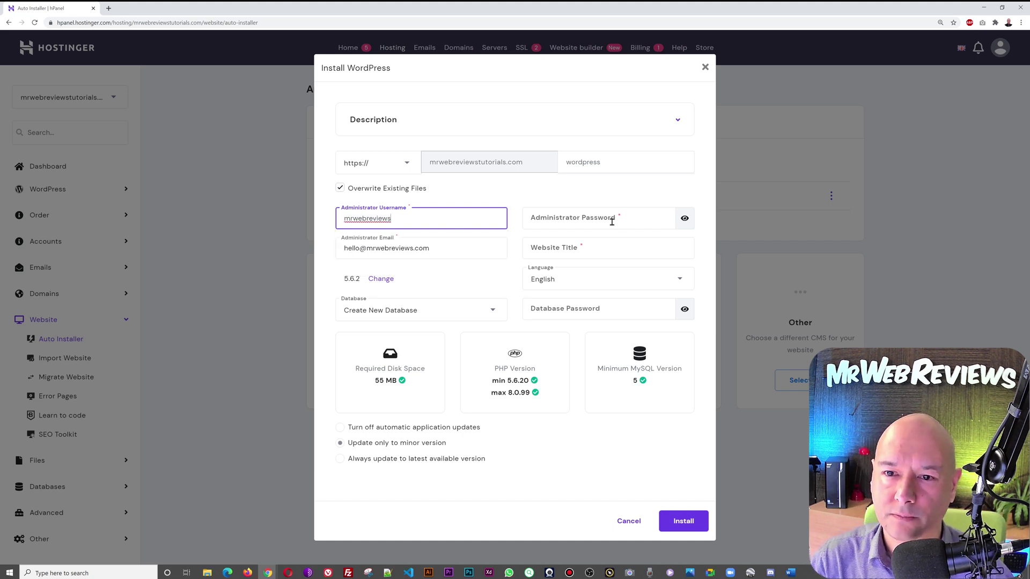
{"action": "left_click", "coordinate": [619, 221]}
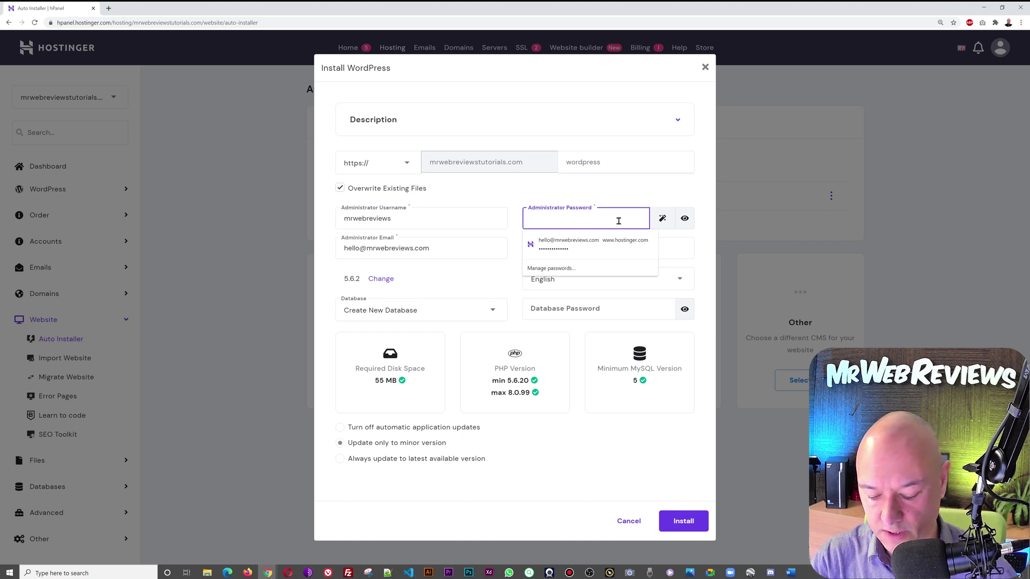
{"action": "type", "text": "••"}
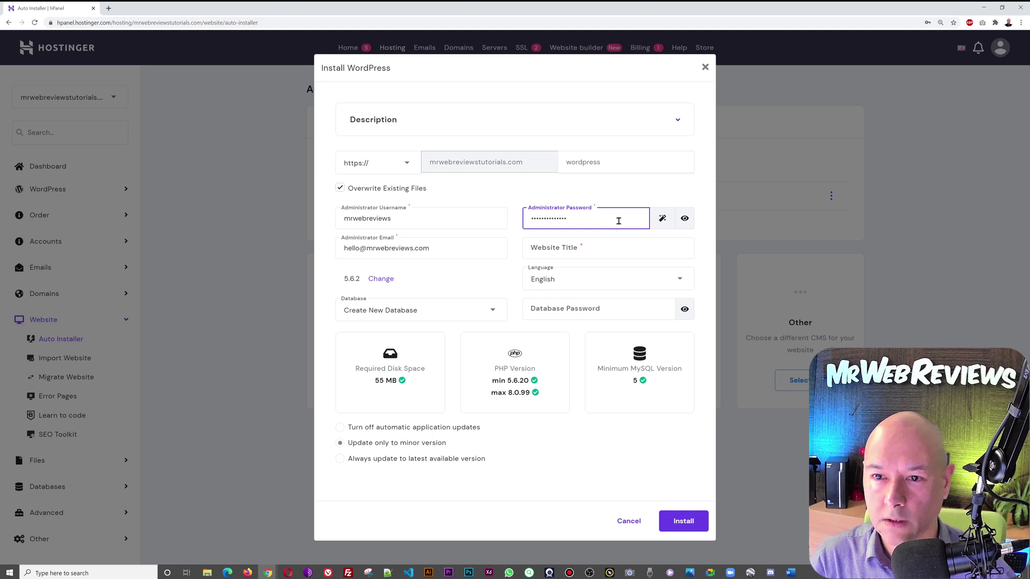
{"action": "left_click", "coordinate": [633, 194]}
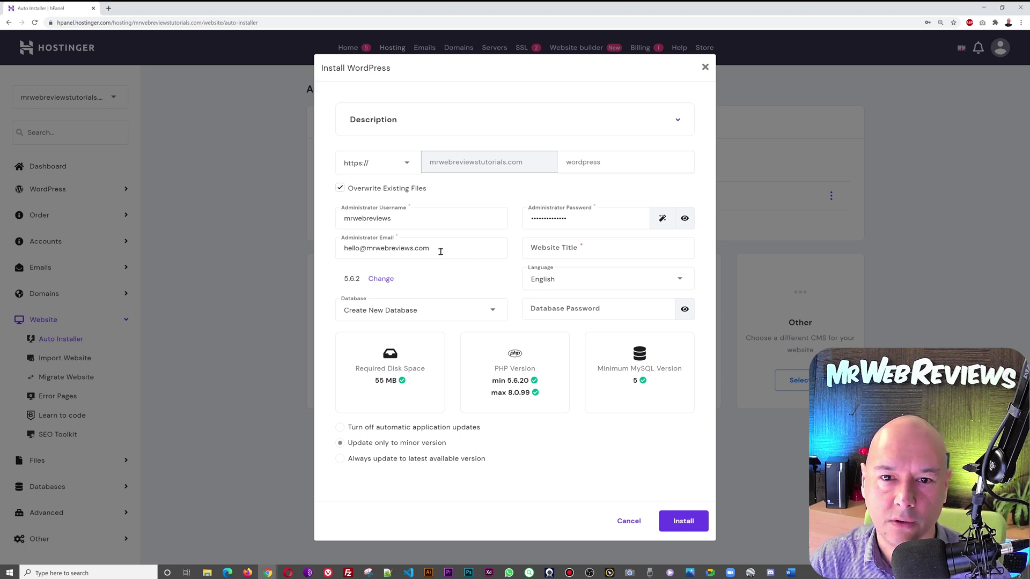
Title the site 'Mr Web Reviews', choose always-latest updates, and start the install
{"action": "left_click", "coordinate": [588, 247]}
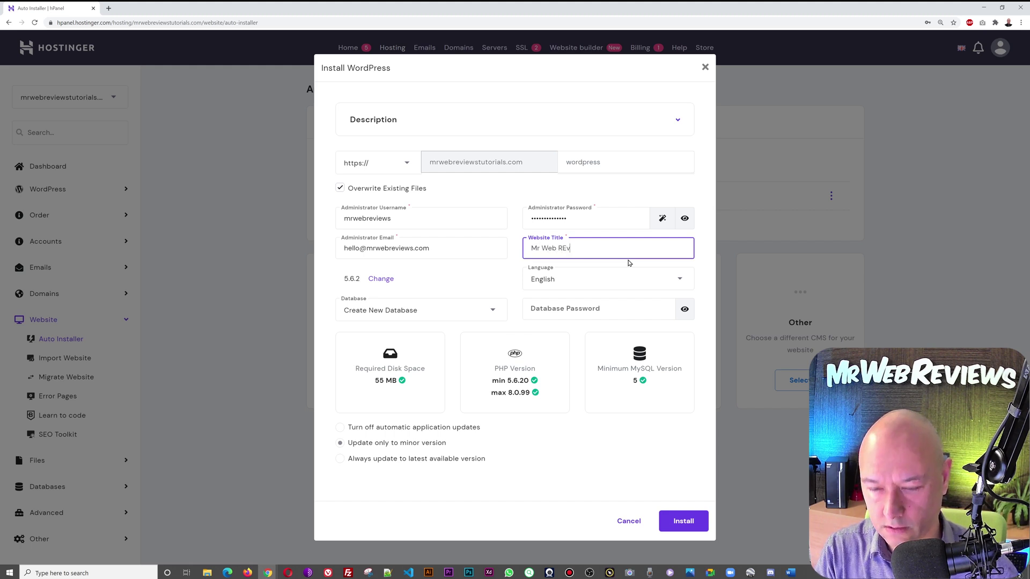
{"action": "key", "text": "BackSpace"}
{"action": "key", "text": "BackSpace"}
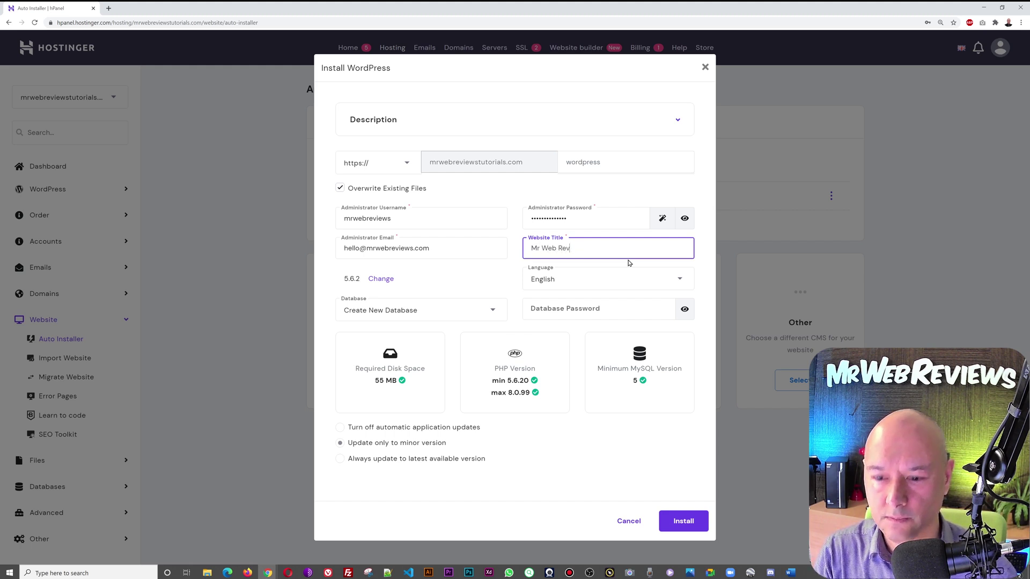
{"action": "type", "text": "iews"}
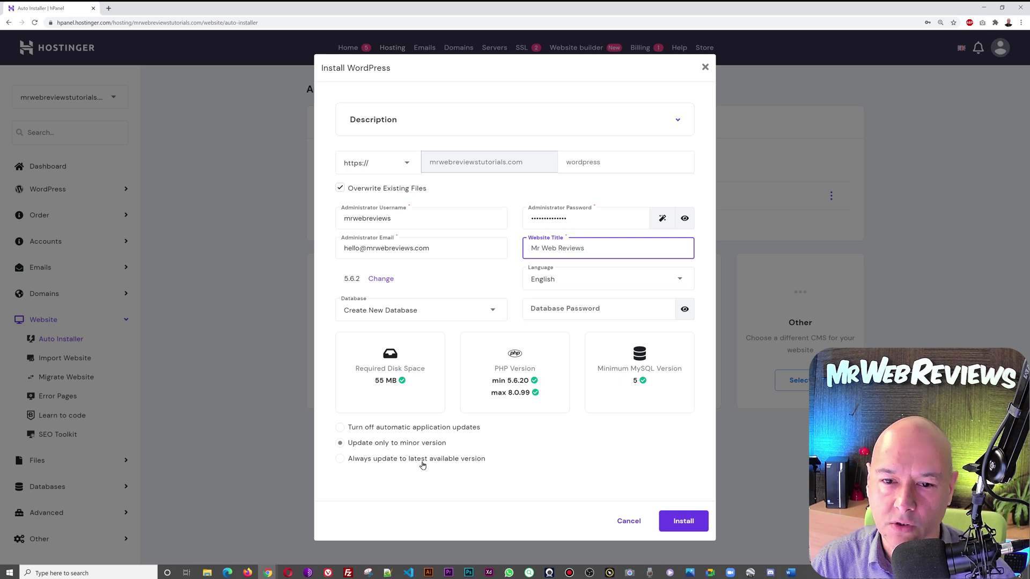
{"action": "left_click", "coordinate": [340, 459]}
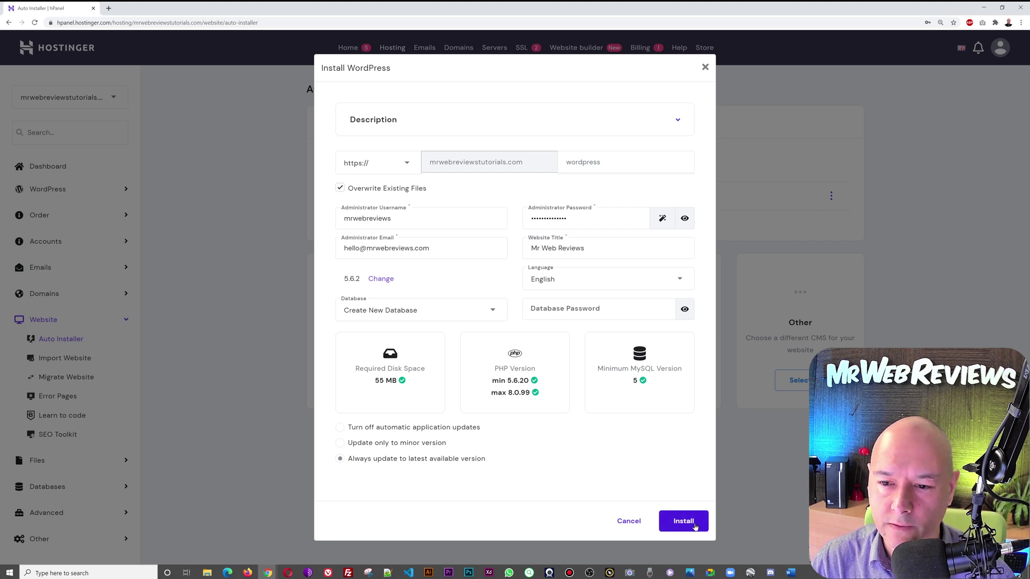
{"action": "left_click", "coordinate": [694, 526]}
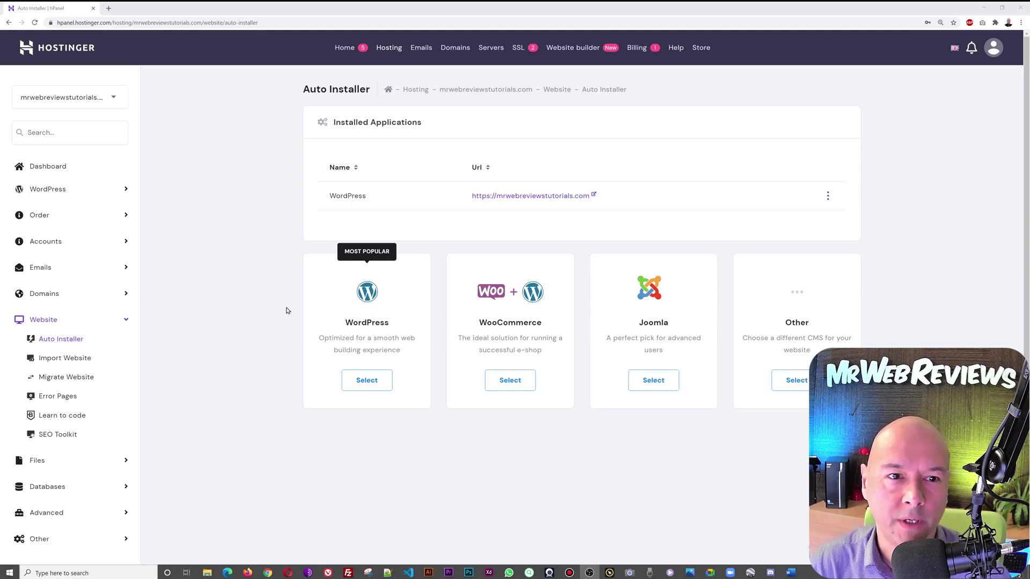
Open the site's WordPress dashboard in hPanel and launch the WordPress admin in a new tab
{"action": "left_click", "coordinate": [54, 168]}
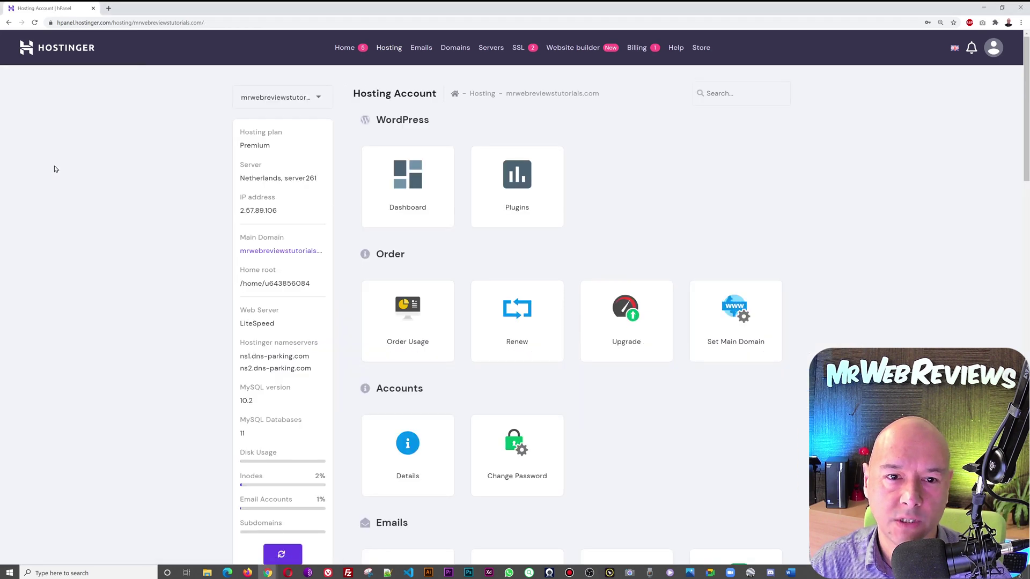
{"action": "left_click", "coordinate": [414, 187]}
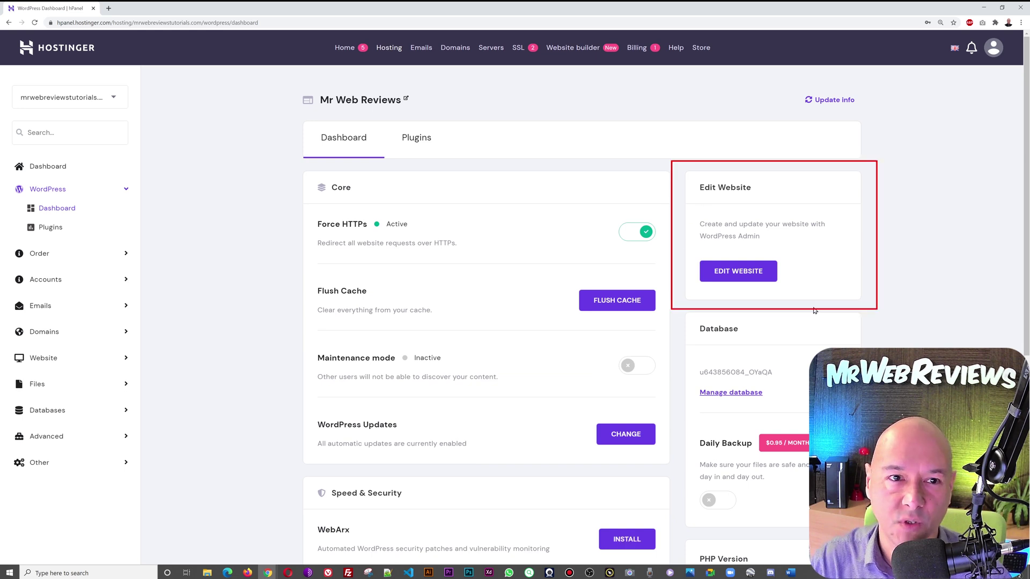
{"action": "left_click", "coordinate": [744, 272]}
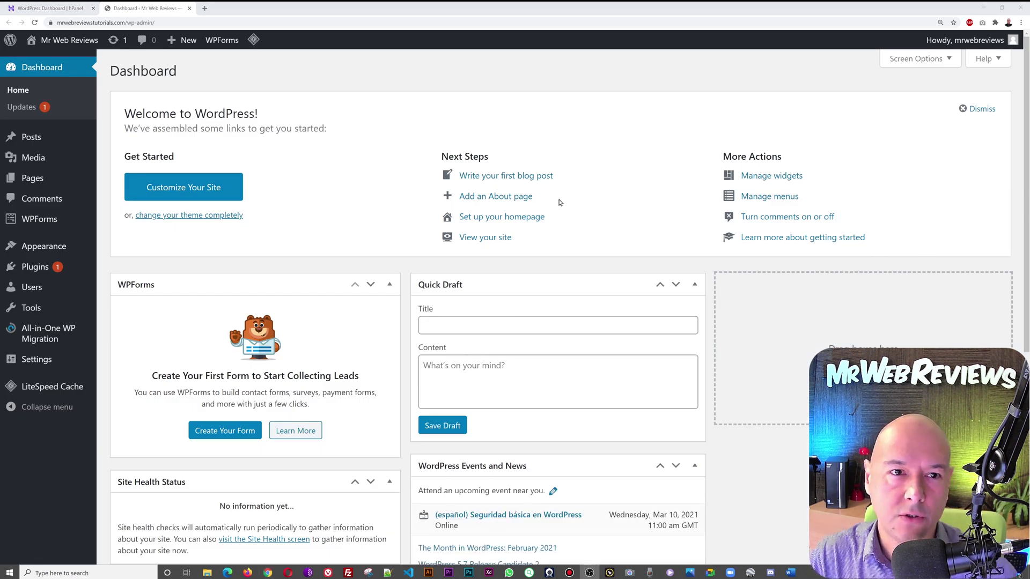
{"action": "left_click", "coordinate": [49, 9]}
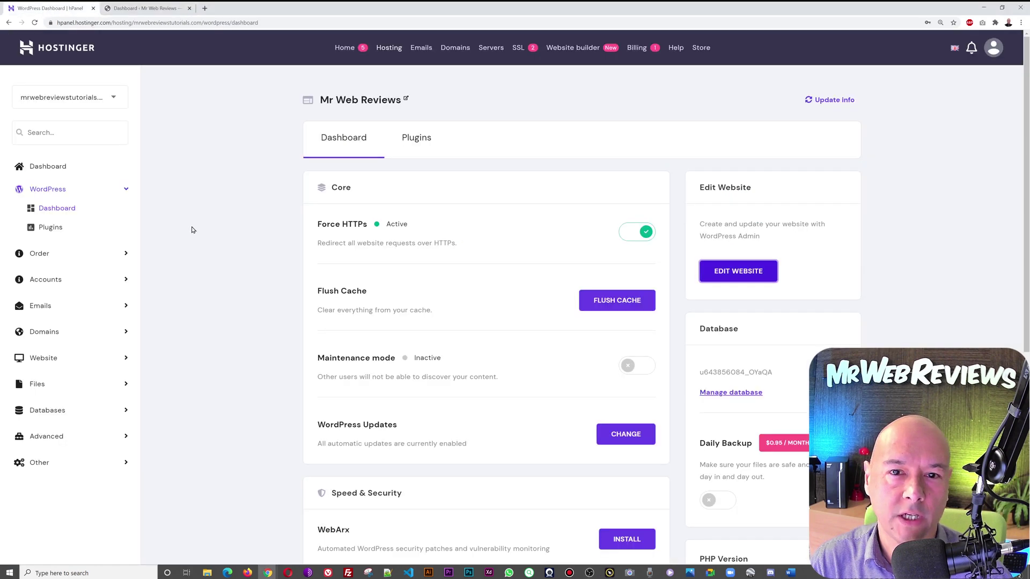
{"action": "left_click", "coordinate": [143, 11]}
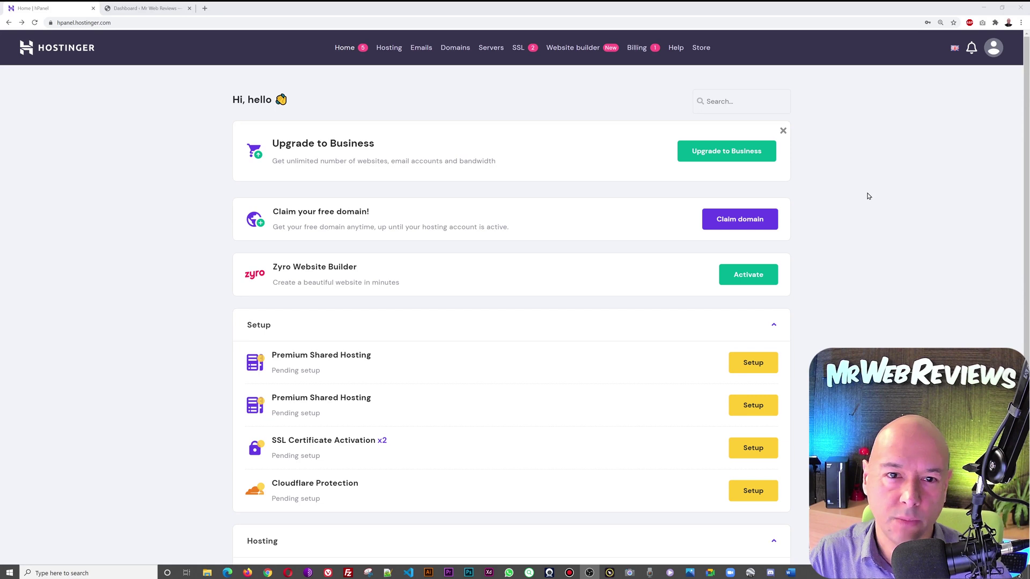
Open the mrwebreviewstutorials.com hosting account and go to its Subdomains page
{"action": "scroll", "coordinate": [869, 196], "scroll_direction": "down", "scroll_amount": 2}
{"action": "scroll", "coordinate": [868, 197], "scroll_direction": "down", "scroll_amount": 2}
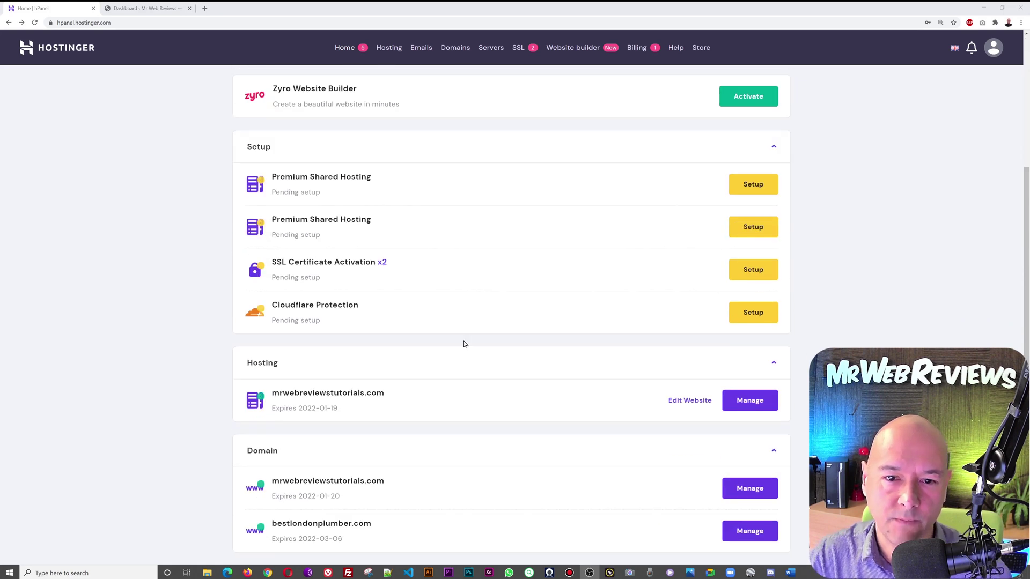
{"action": "left_click", "coordinate": [361, 397]}
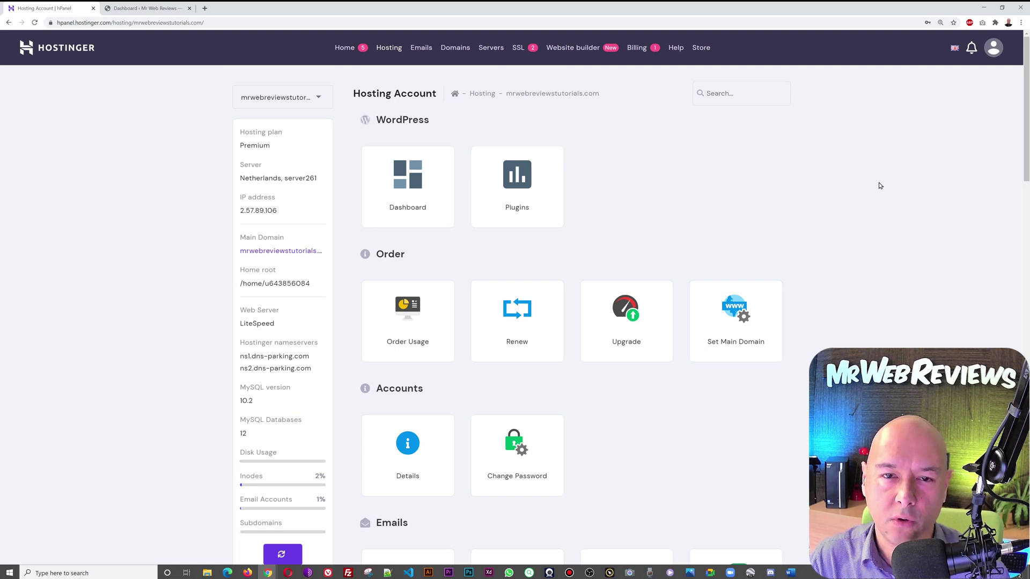
{"action": "scroll", "coordinate": [877, 185], "scroll_direction": "down", "scroll_amount": 3}
{"action": "scroll", "coordinate": [879, 185], "scroll_direction": "down", "scroll_amount": 6}
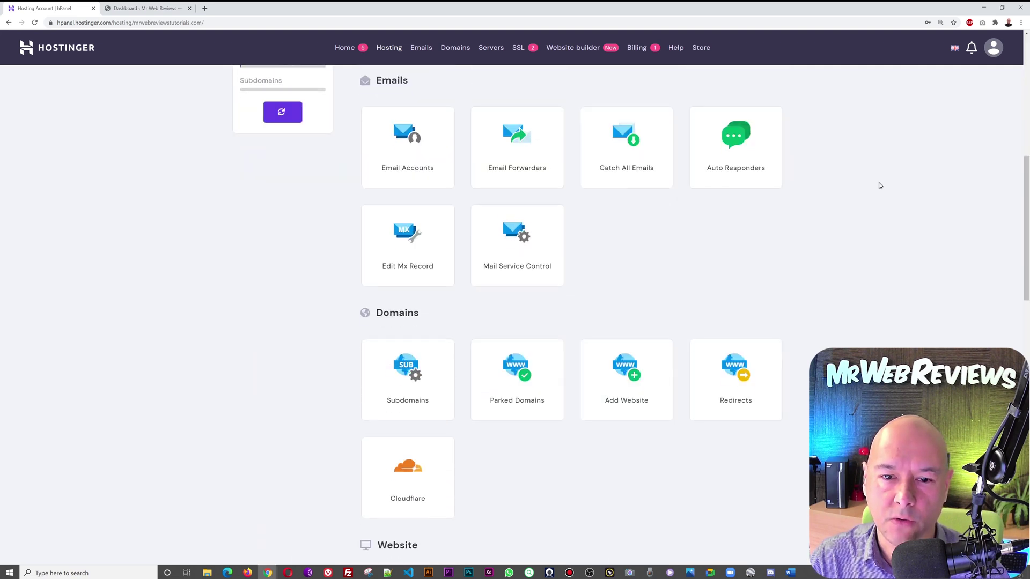
{"action": "scroll", "coordinate": [880, 185], "scroll_direction": "down", "scroll_amount": 1}
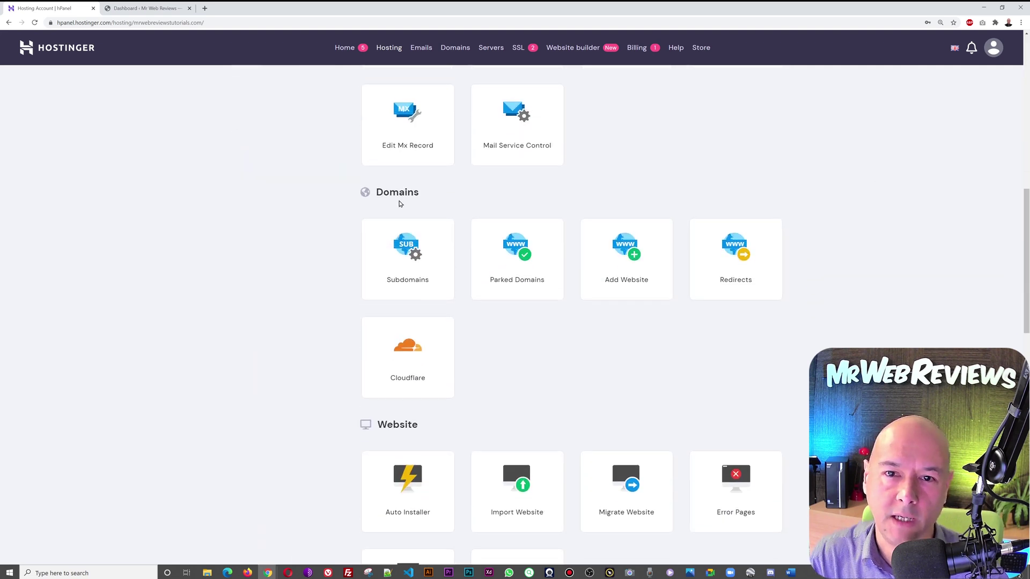
{"action": "left_click", "coordinate": [426, 280]}
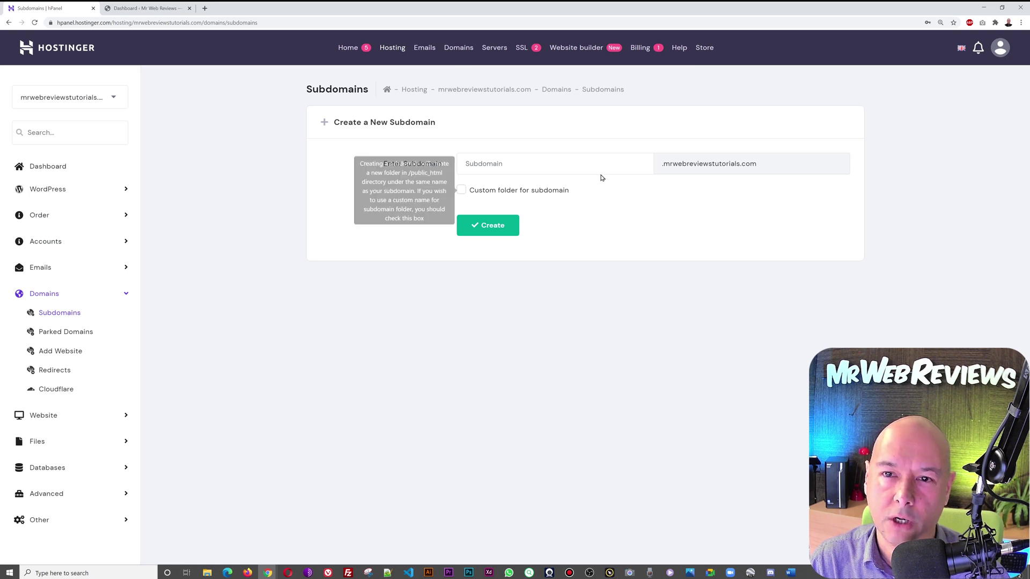
Create the 'test' subdomain with custom folder 'test' (public_html/test)
{"action": "left_click", "coordinate": [587, 166]}
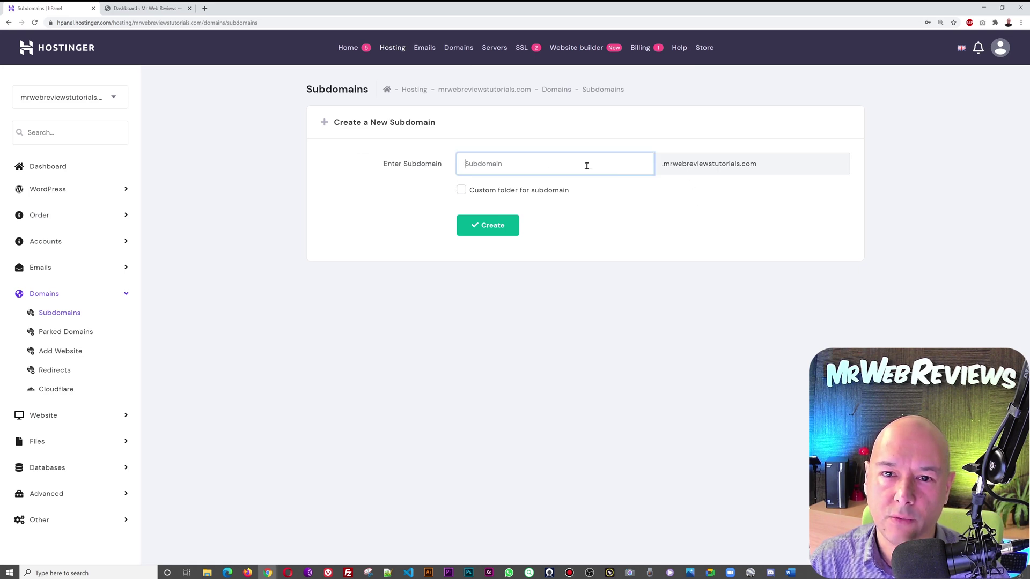
{"action": "type", "text": "test"}
{"action": "left_click", "coordinate": [667, 217]}
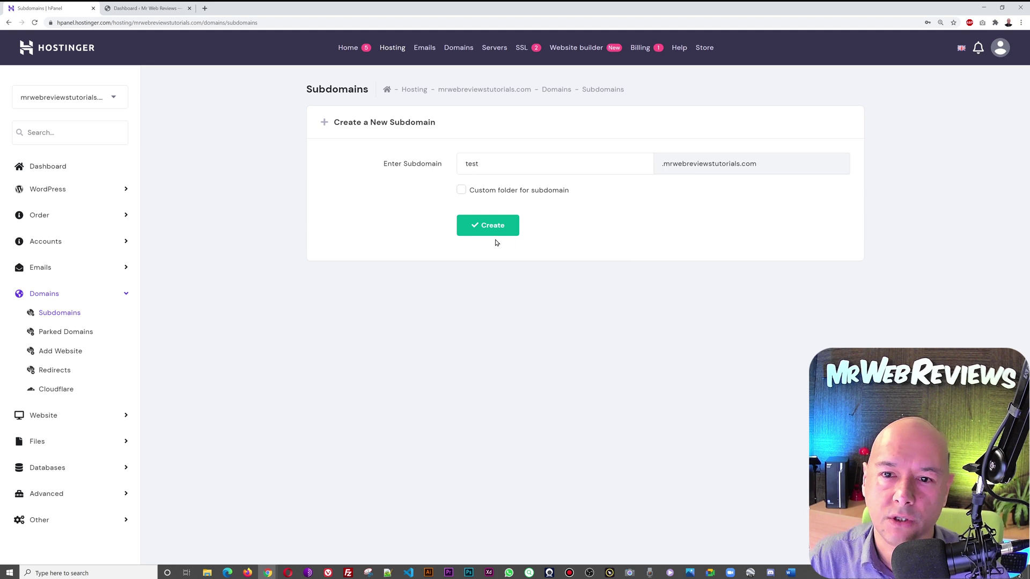
{"action": "left_click", "coordinate": [464, 192]}
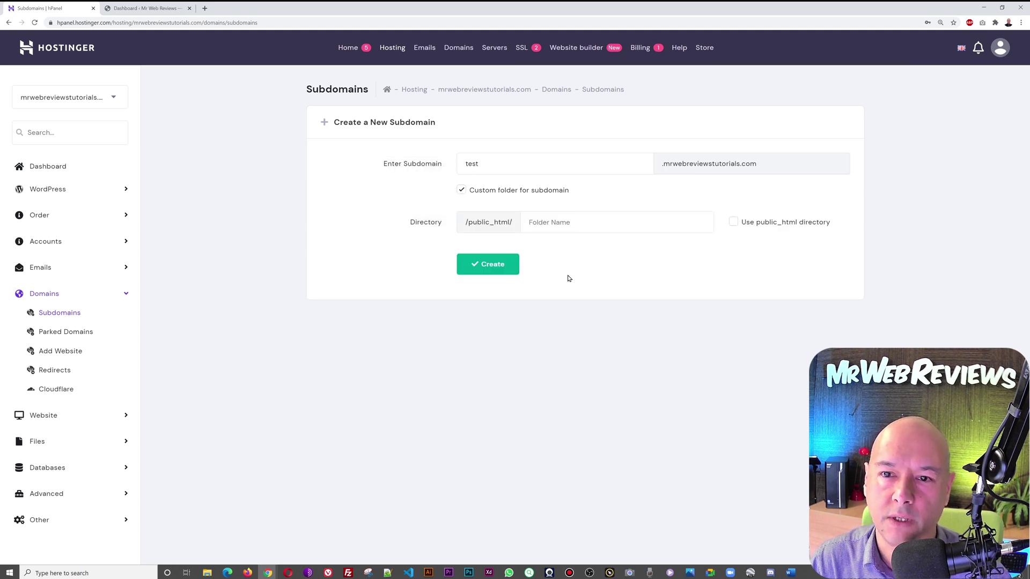
{"action": "left_click", "coordinate": [568, 225]}
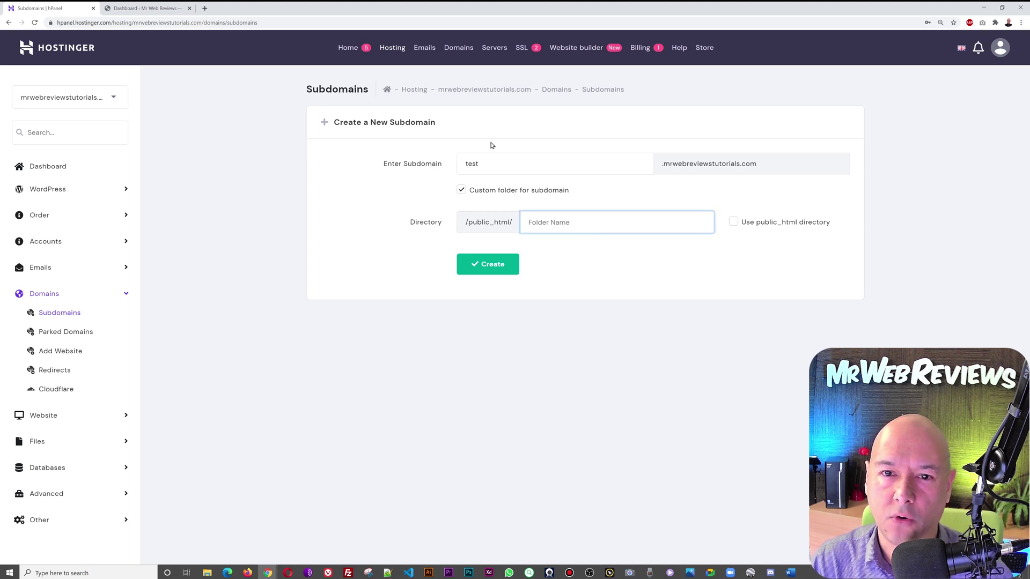
{"action": "type", "text": "test"}
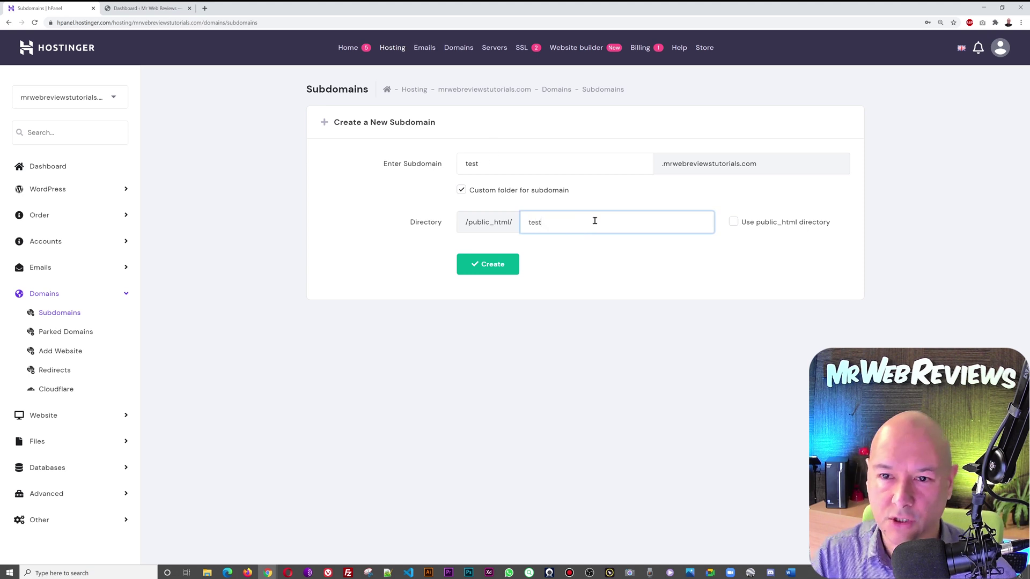
{"action": "left_click", "coordinate": [626, 267]}
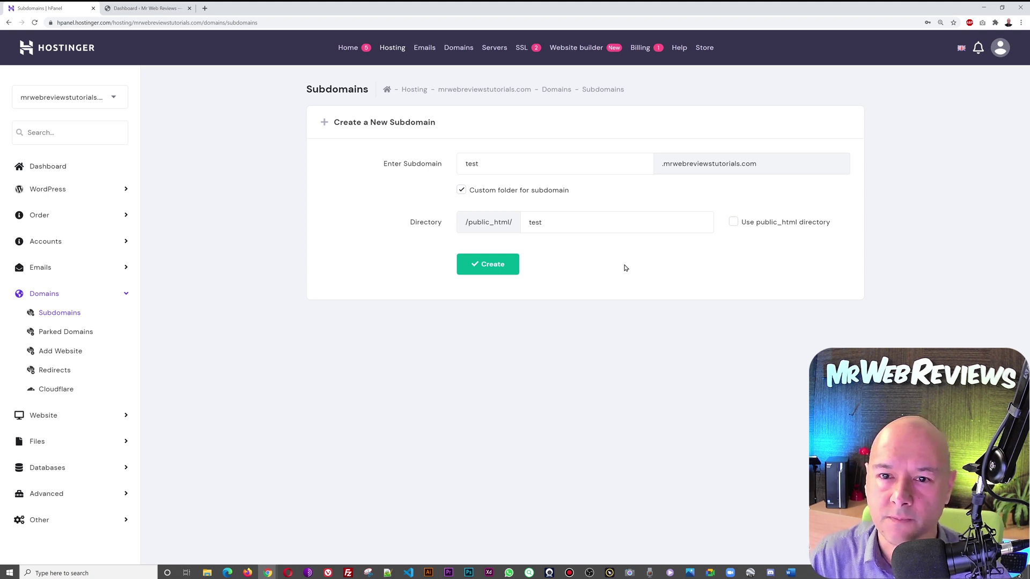
{"action": "left_click", "coordinate": [497, 268]}
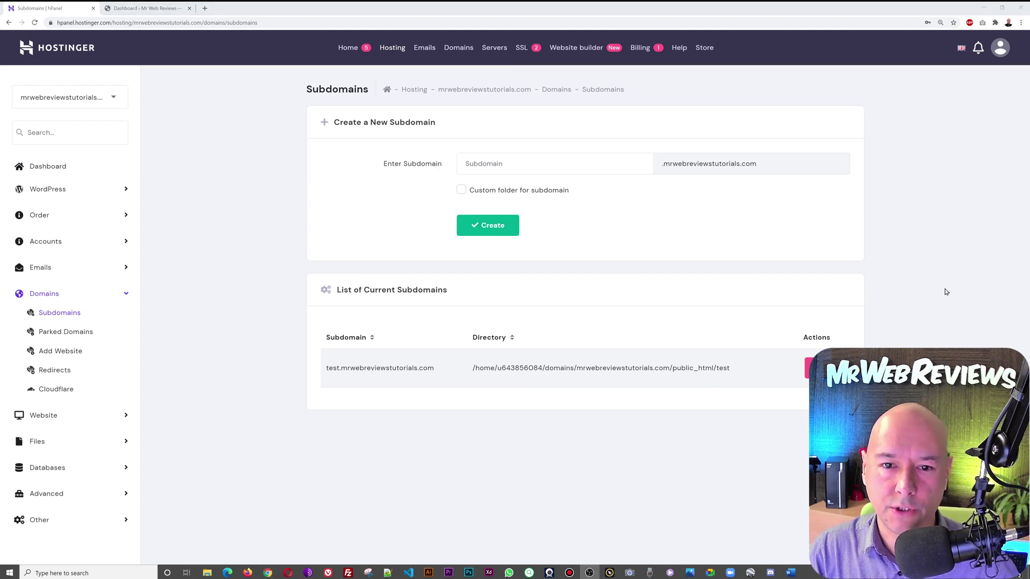
{"action": "left_click", "coordinate": [42, 415]}
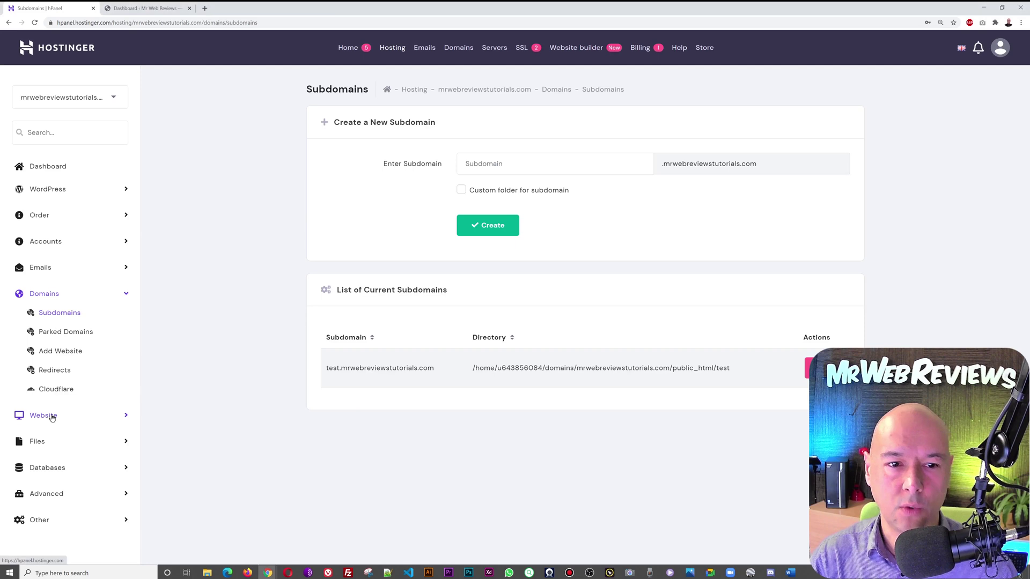
{"action": "left_click", "coordinate": [74, 344]}
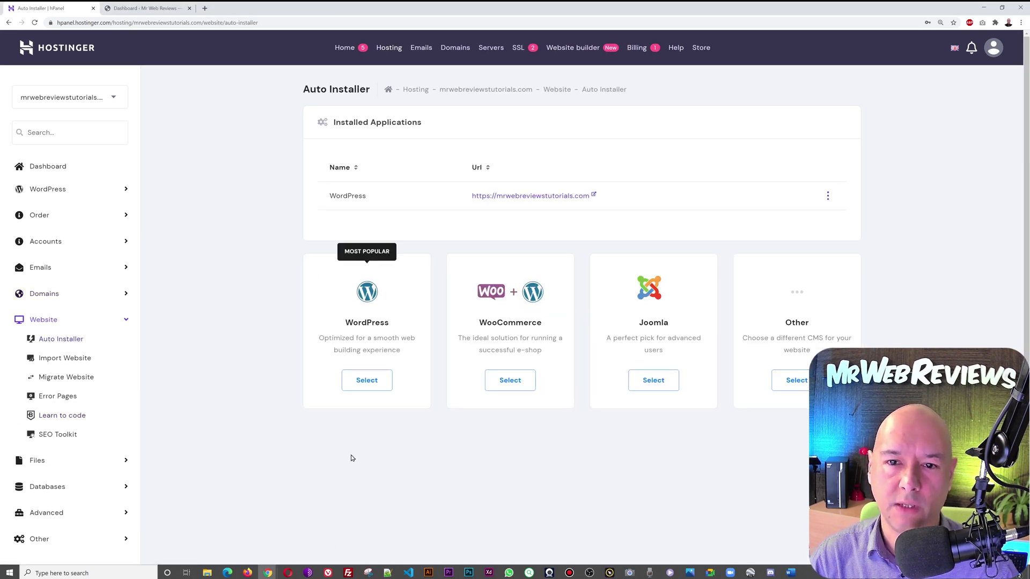
{"action": "left_click", "coordinate": [369, 382]}
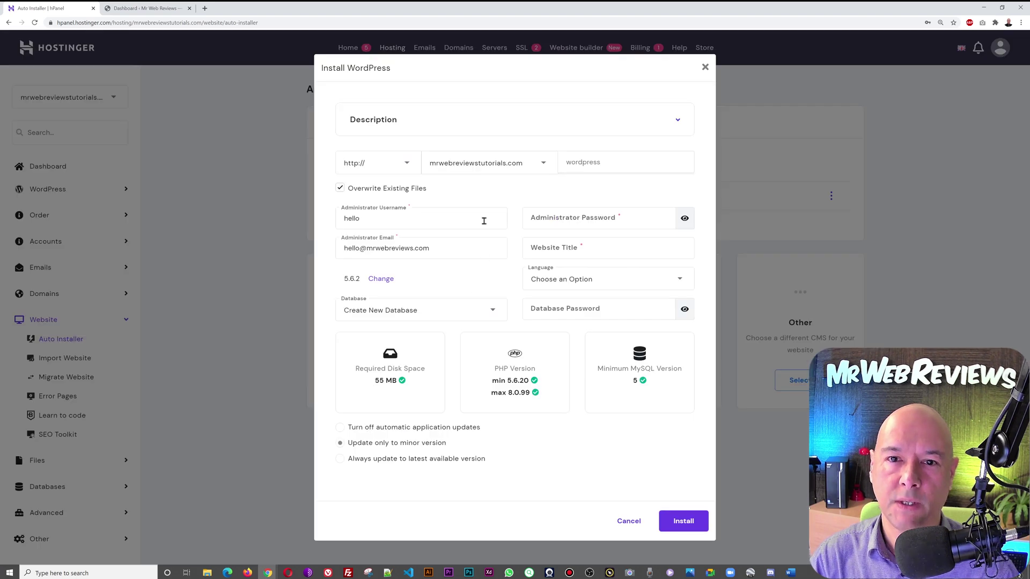
{"action": "left_click", "coordinate": [541, 164]}
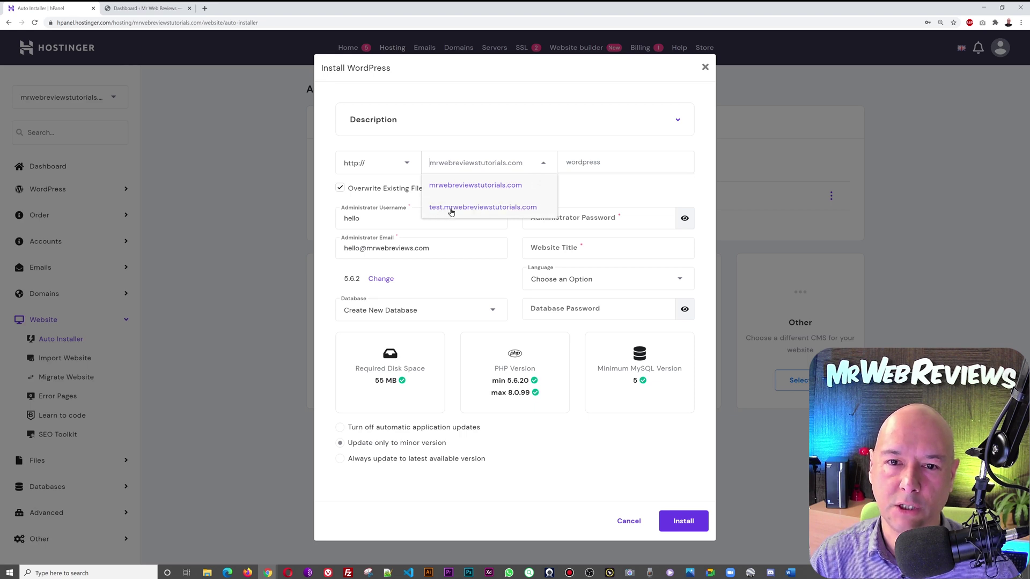
{"action": "left_click", "coordinate": [524, 208]}
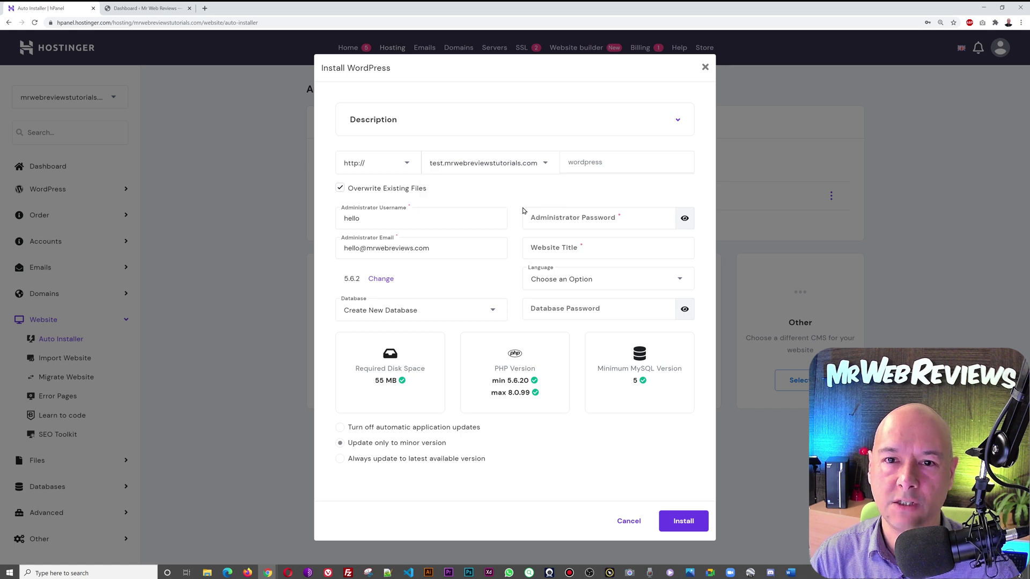
{"action": "left_click", "coordinate": [406, 166]}
{"action": "left_click", "coordinate": [369, 187]}
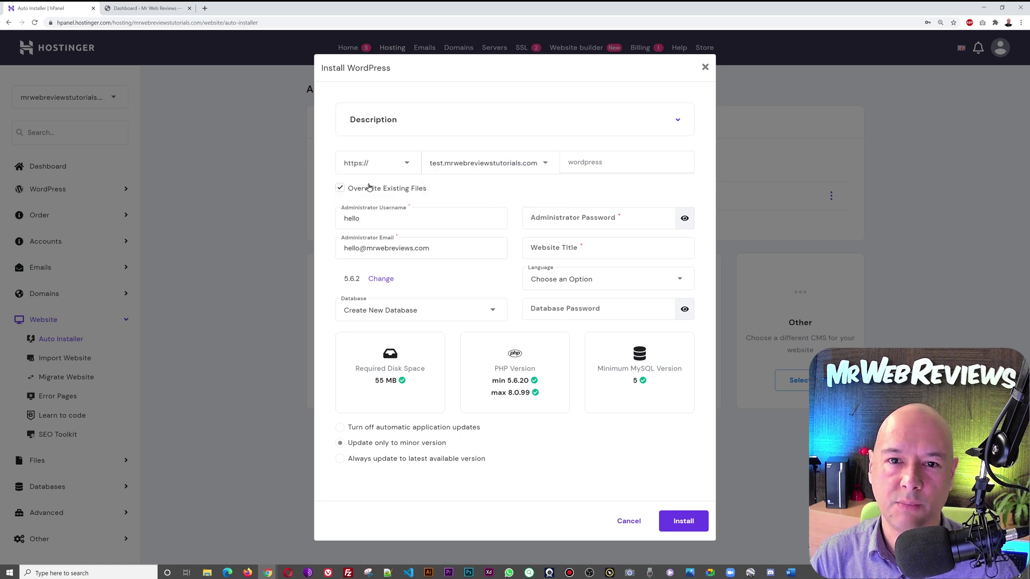
Set new admin username and password, title 'Mr Web Reviews', and always-latest updates
{"action": "left_click", "coordinate": [464, 220]}
{"action": "type", "text": "hello"}
{"action": "key", "text": "ctrl+a"}
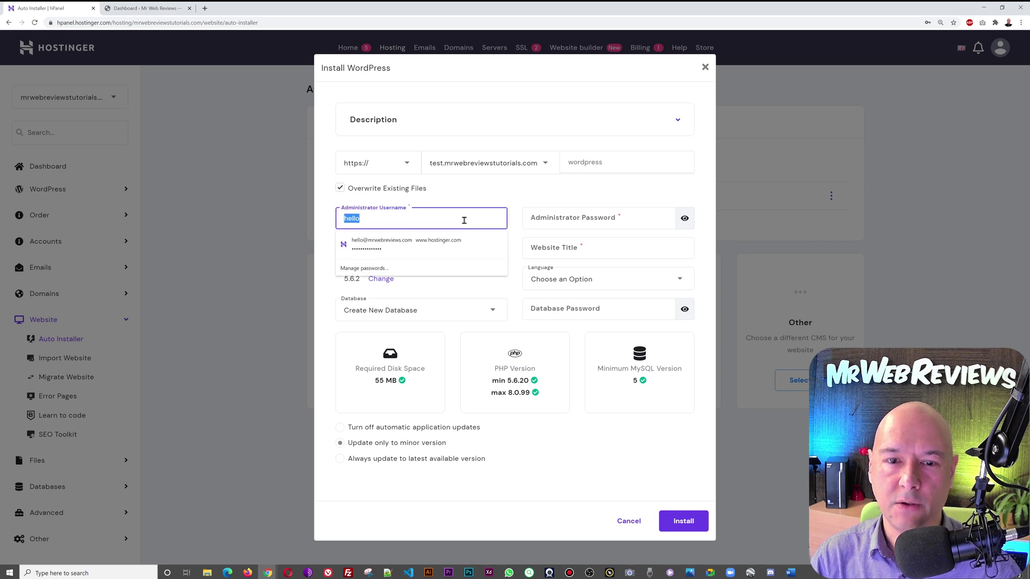
{"action": "type", "text": "mrwebreviews"}
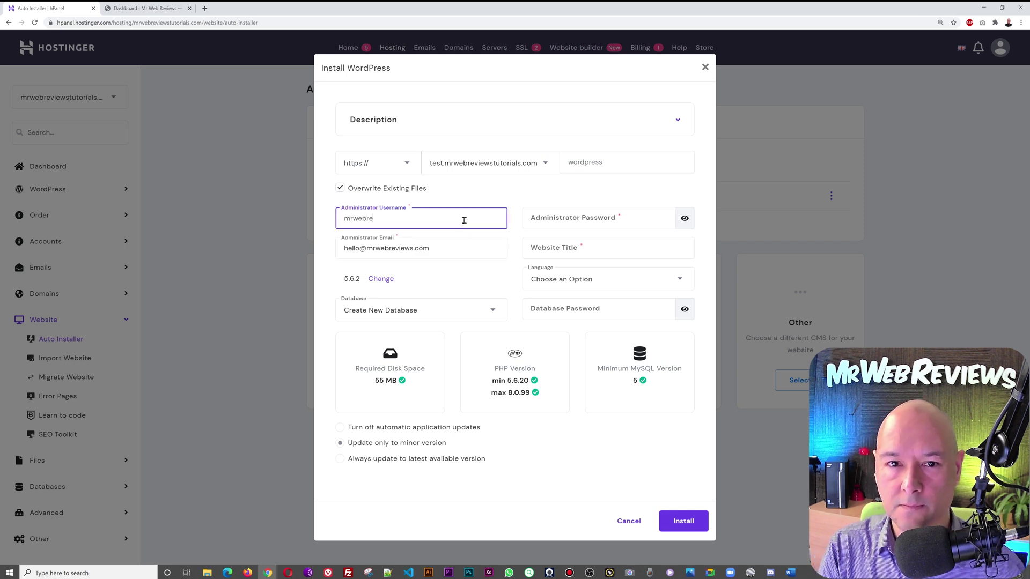
{"action": "key", "text": "Tab"}
{"action": "type", "text": "•"}
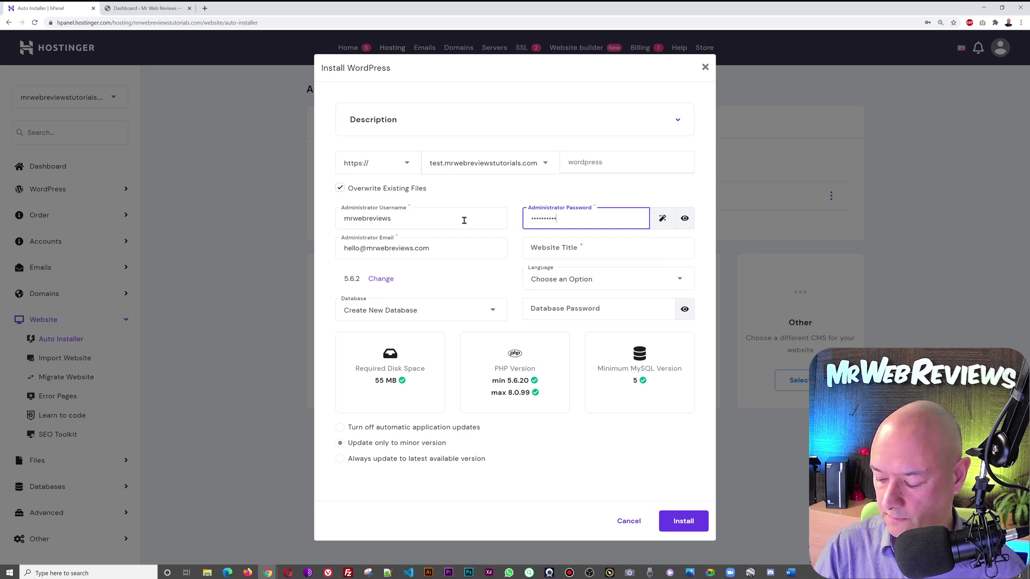
{"action": "left_click", "coordinate": [558, 250]}
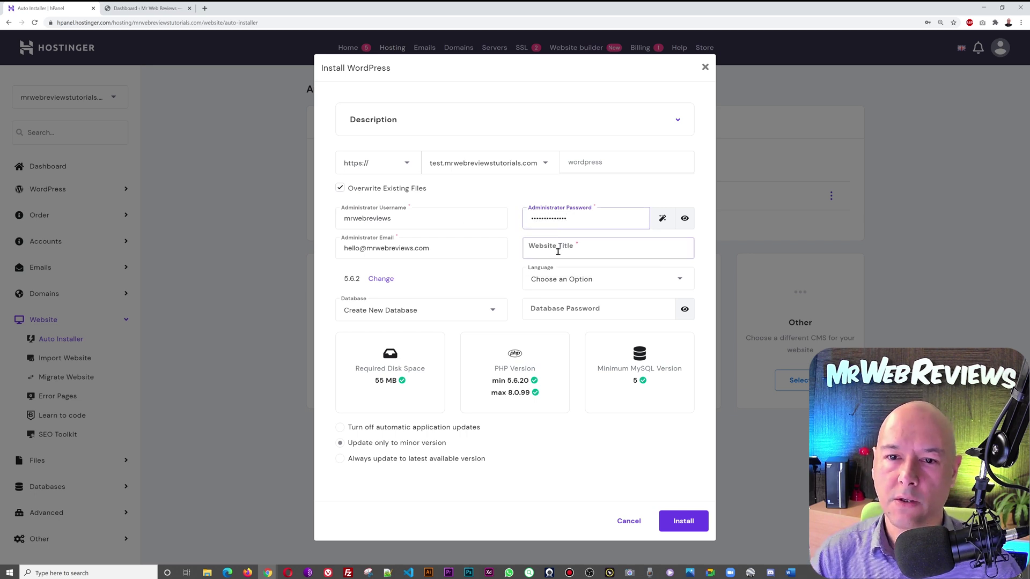
{"action": "type", "text": "Mr Web"}
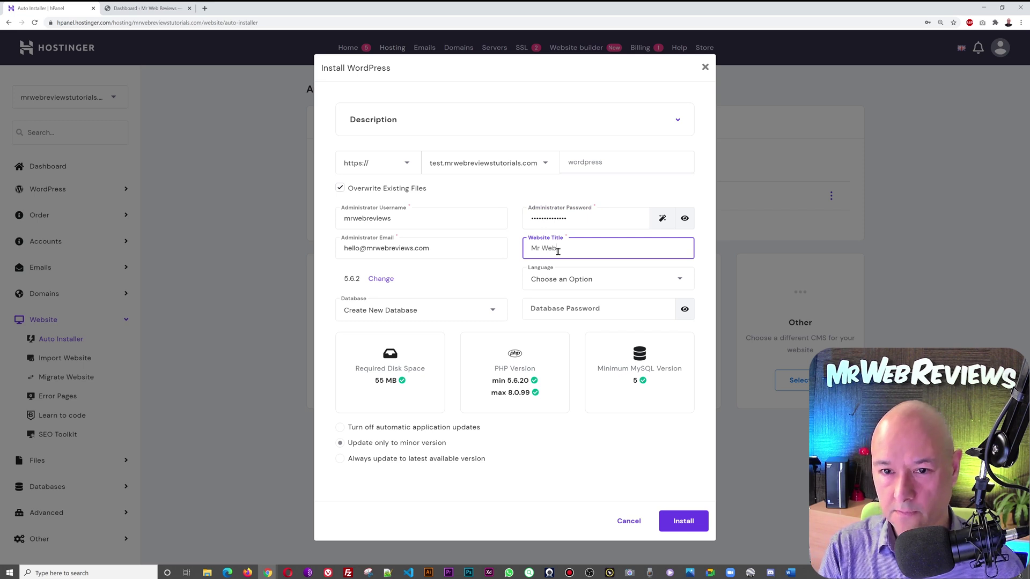
{"action": "type", "text": " Reviews"}
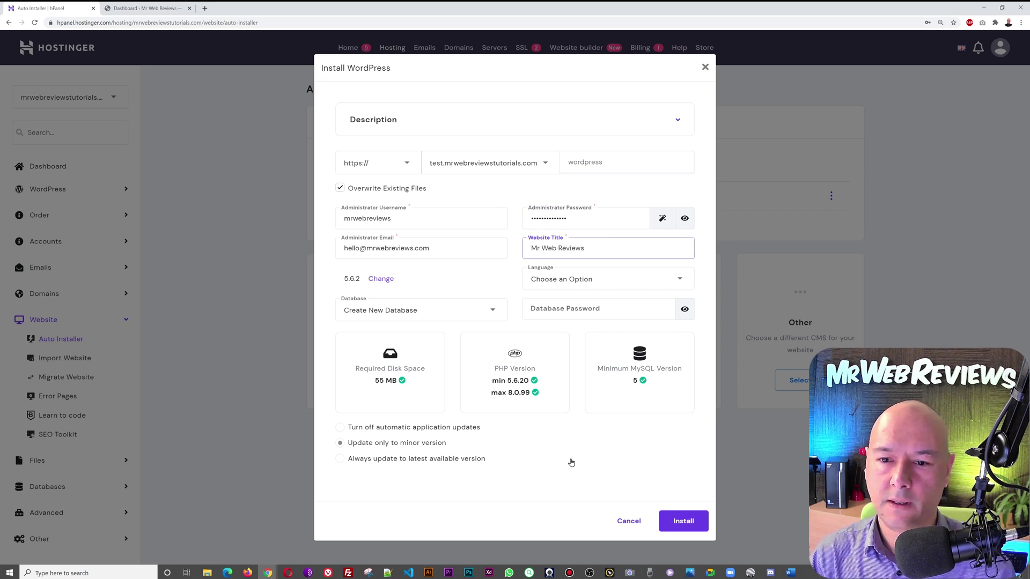
{"action": "left_click", "coordinate": [571, 460]}
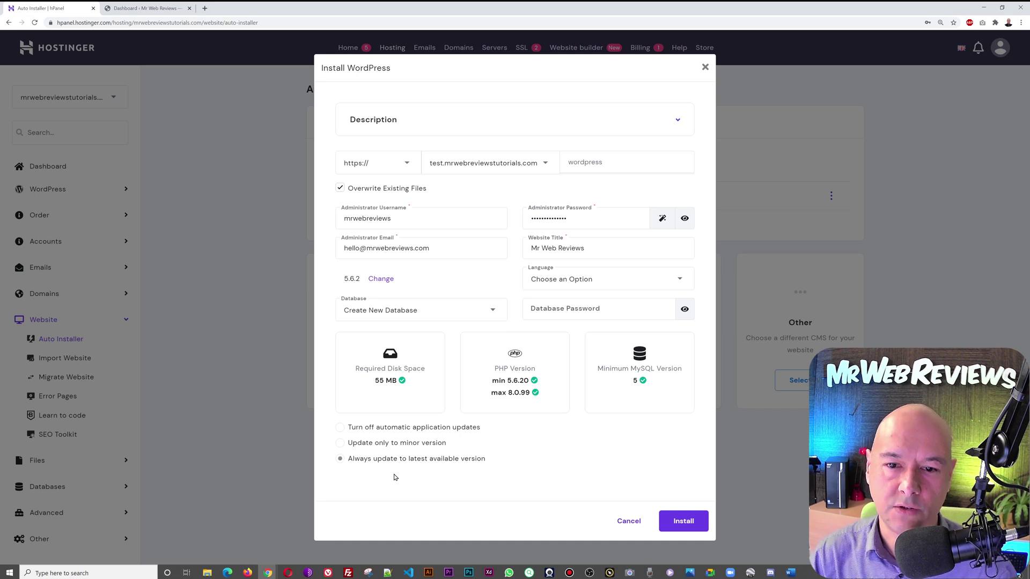
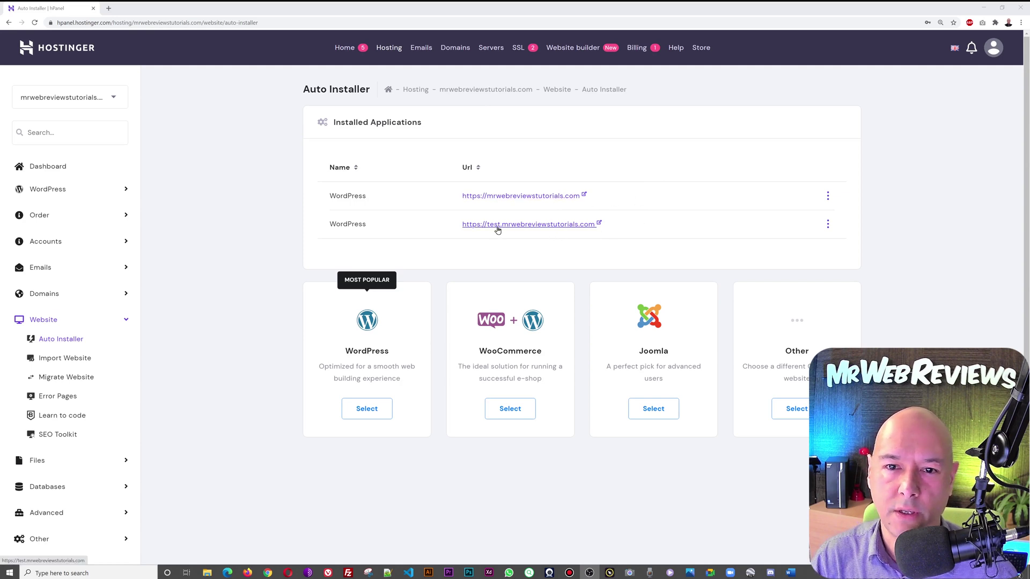
Show the WordPress Dashboard for the test.mrwebreviewstutorials.com install in hPanel
{"action": "left_click", "coordinate": [57, 167]}
{"action": "left_click", "coordinate": [421, 182]}
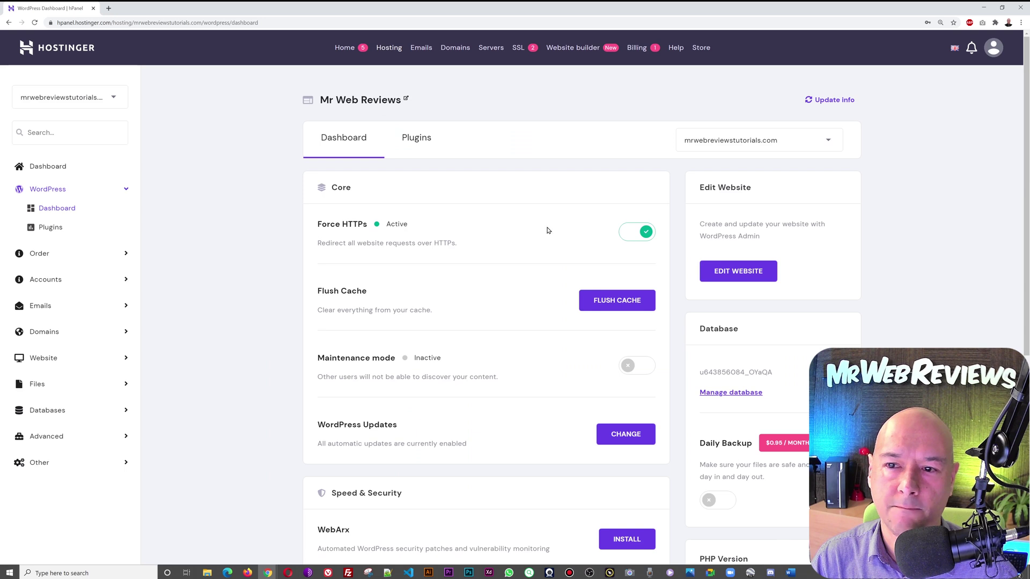
{"action": "left_click", "coordinate": [774, 146]}
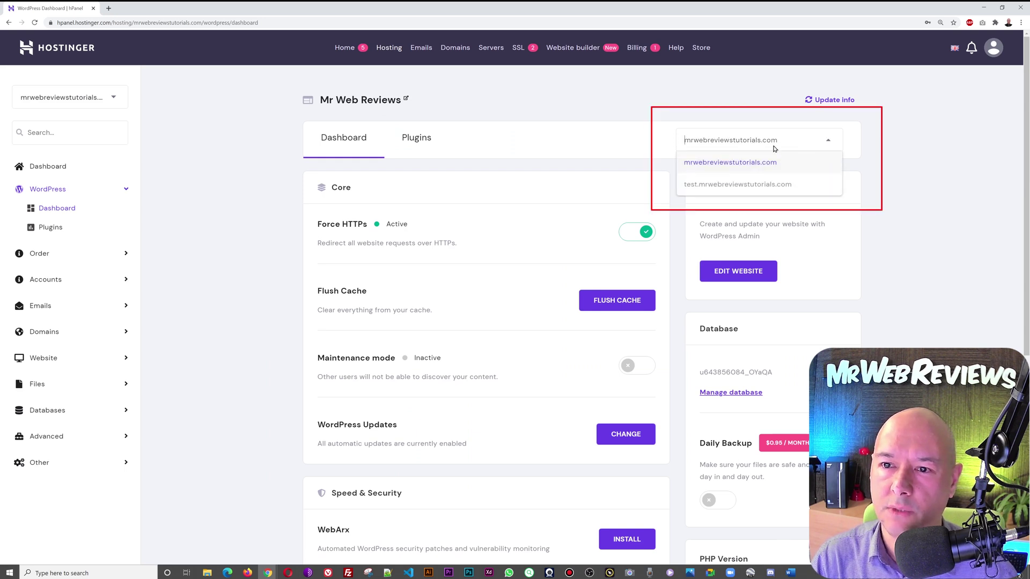
{"action": "left_click", "coordinate": [737, 185]}
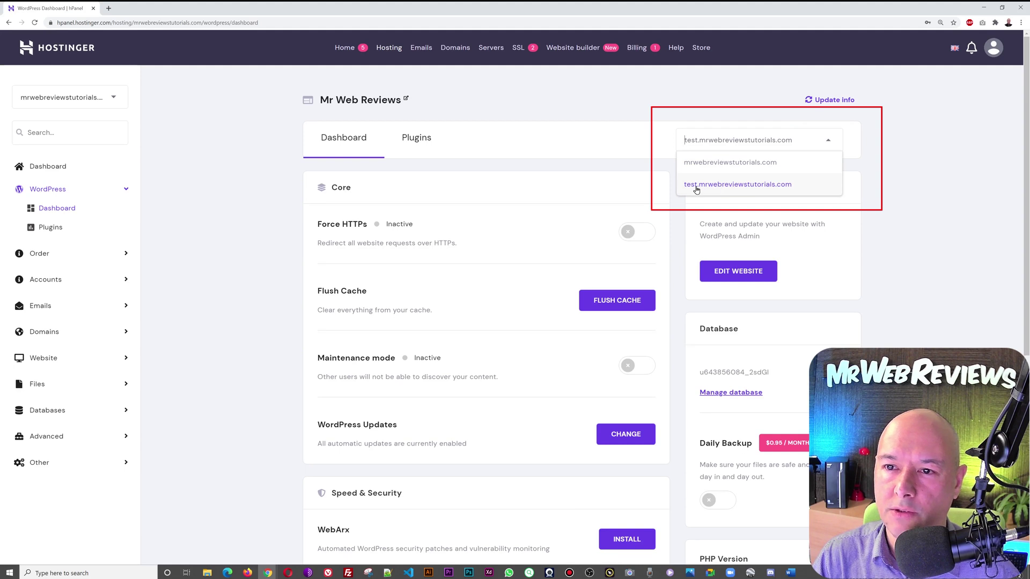
{"action": "left_click", "coordinate": [710, 188]}
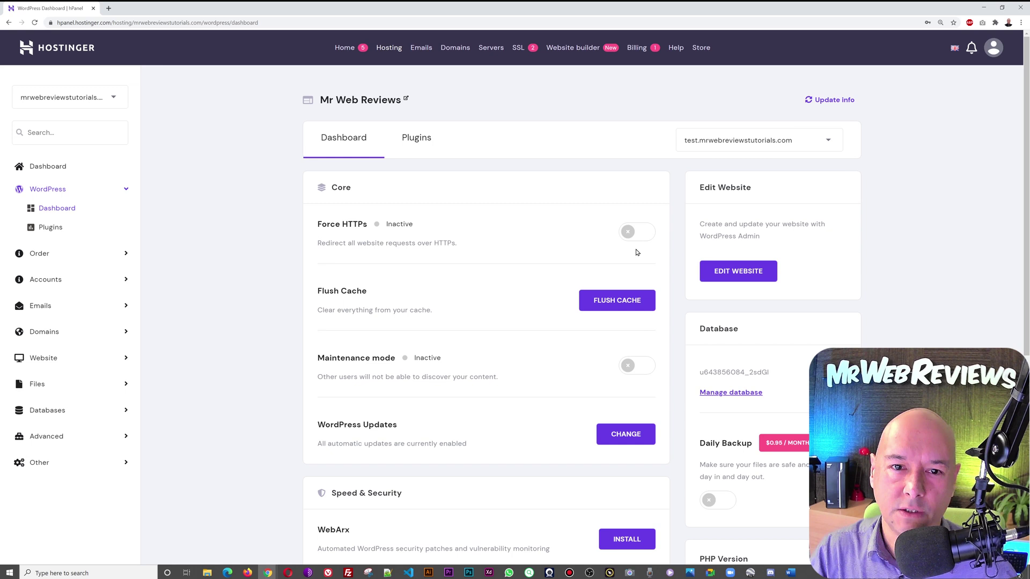
Enable Force HTTPS for test.mrwebreviewstutorials.com and install its Let's Encrypt SSL certificate
{"action": "left_click", "coordinate": [626, 232]}
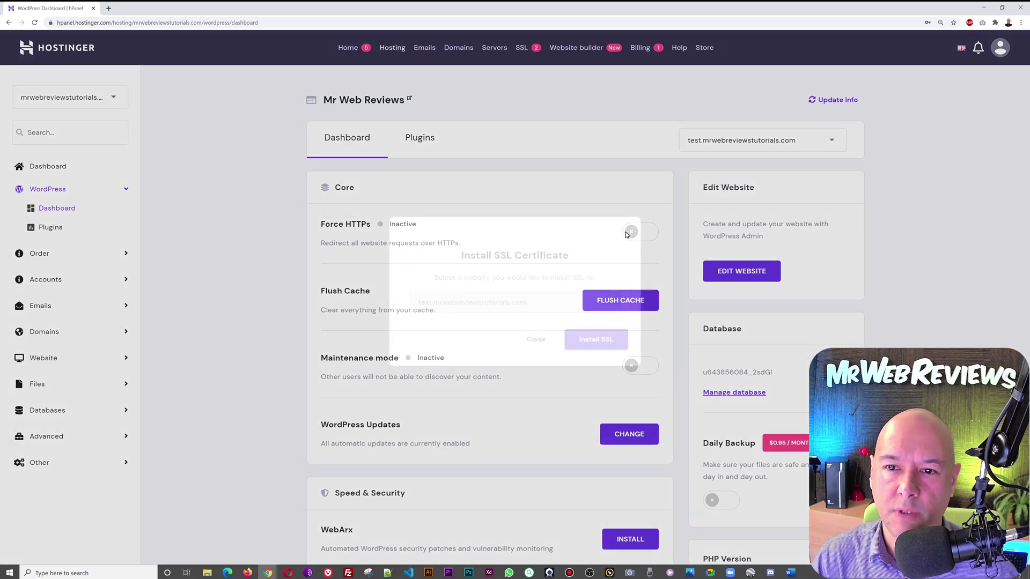
{"action": "left_click", "coordinate": [593, 344]}
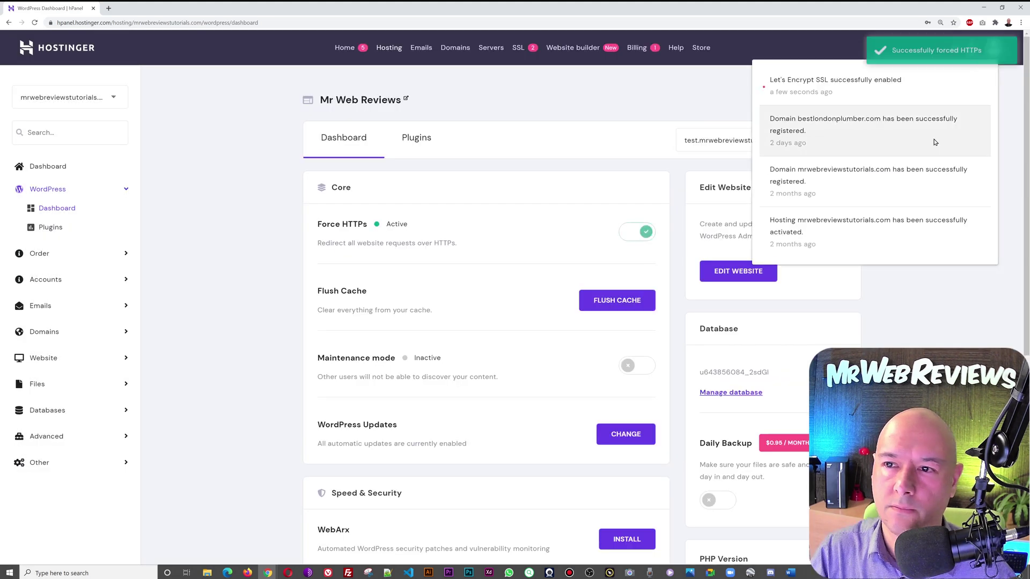
{"action": "left_click", "coordinate": [936, 335]}
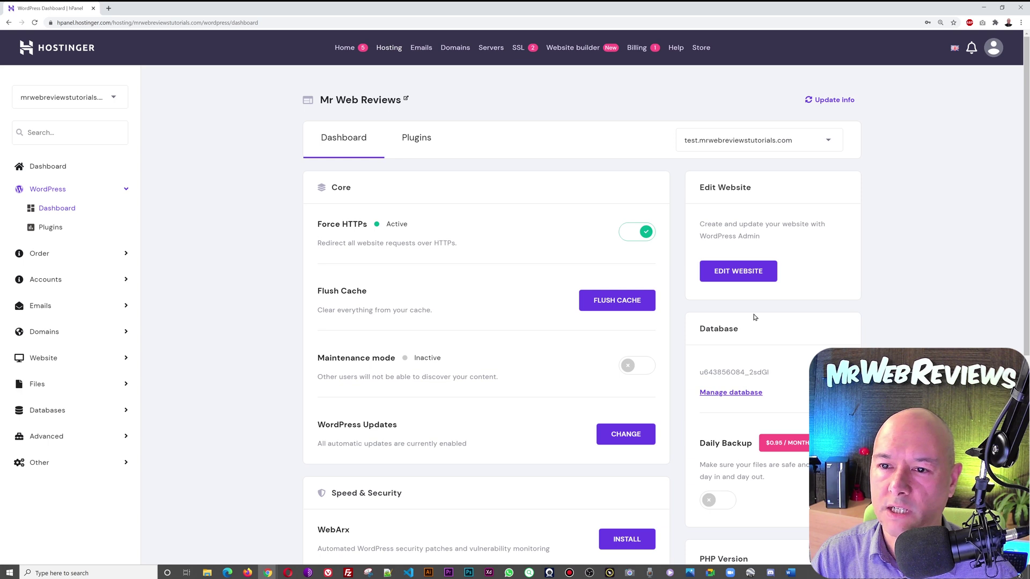
Log into the test.mrwebreviewstutorials.com WordPress admin using the account password
{"action": "left_click", "coordinate": [742, 279]}
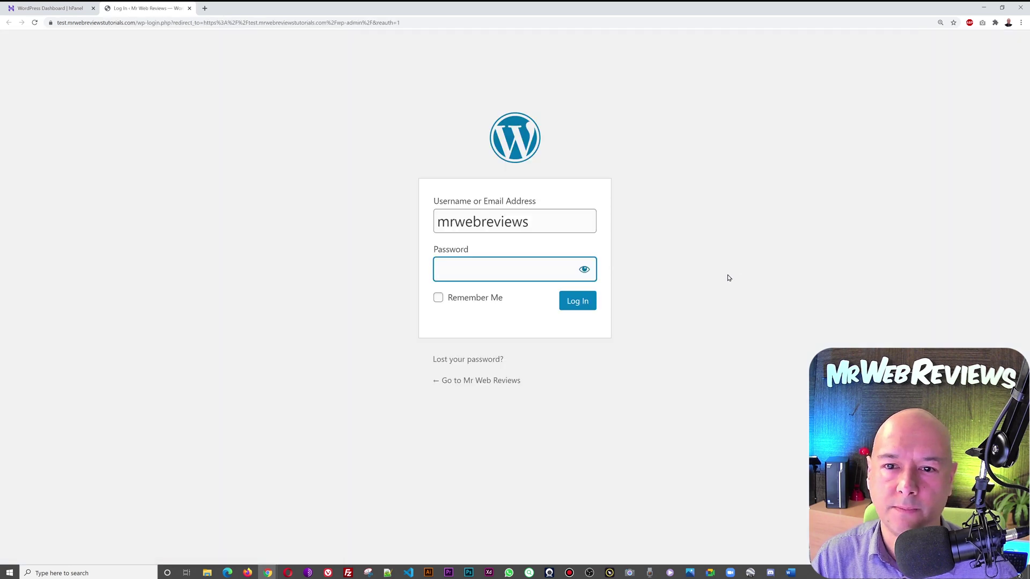
{"action": "type", "text": "•••"}
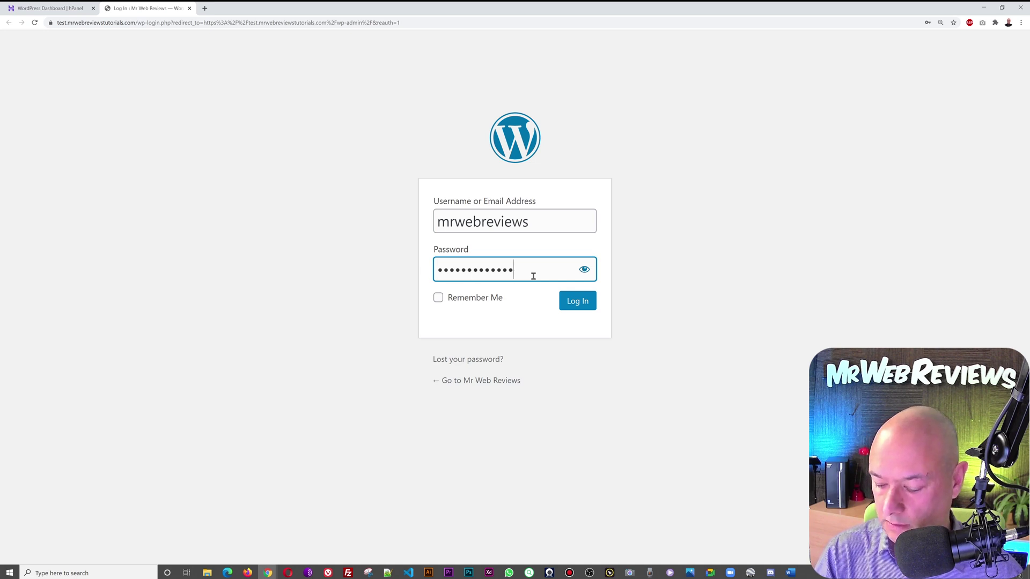
{"action": "key", "text": "Return"}
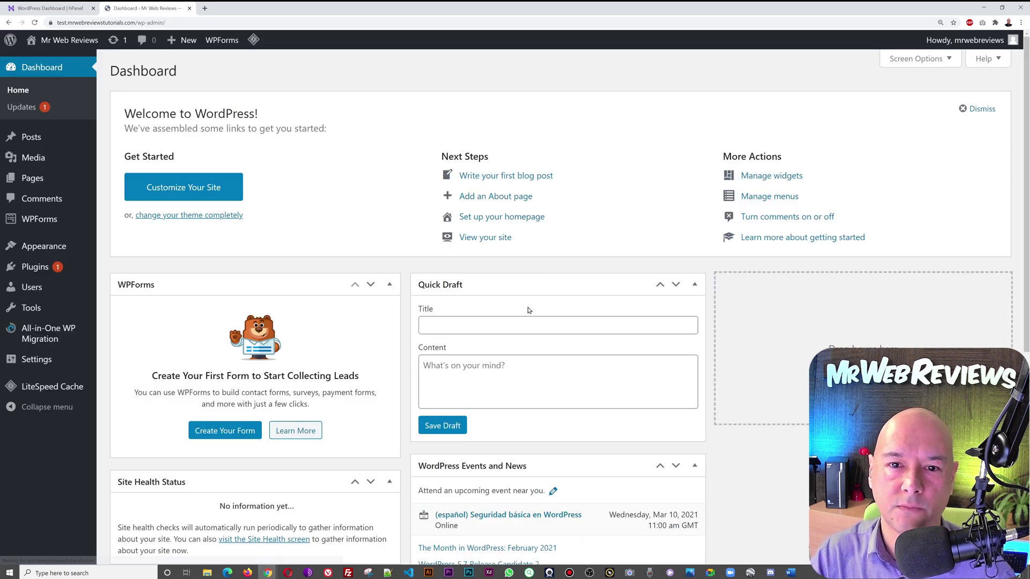